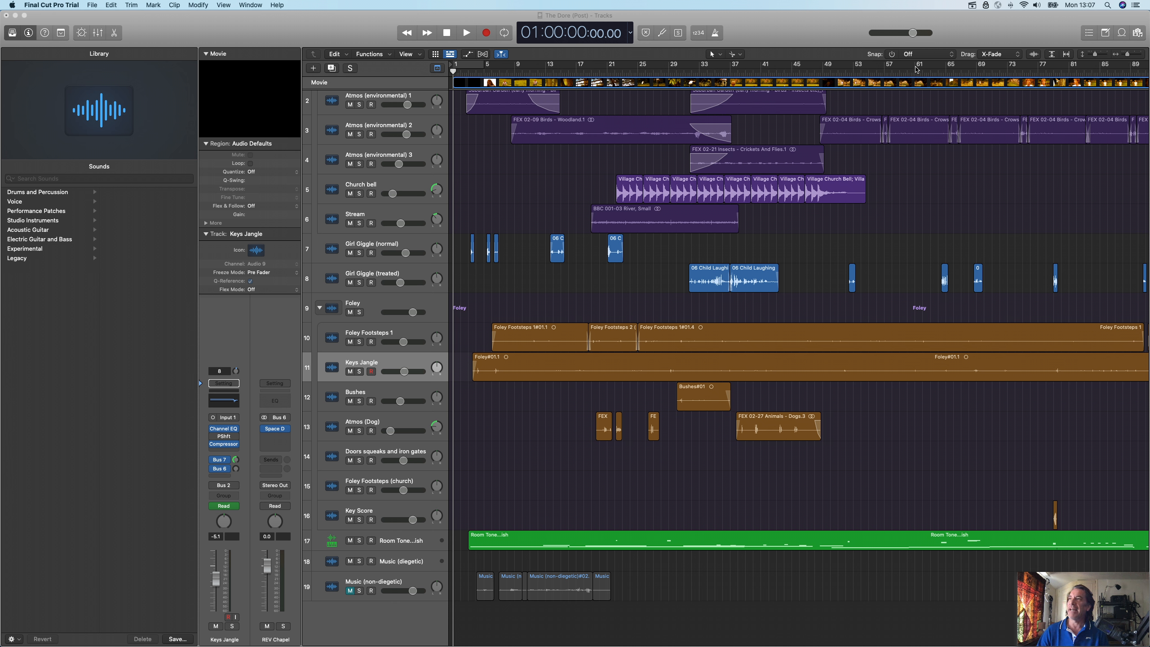
# Return the playhead to the project start and move the project's end marker back to where the movie ends.
pyautogui.click(452, 69)
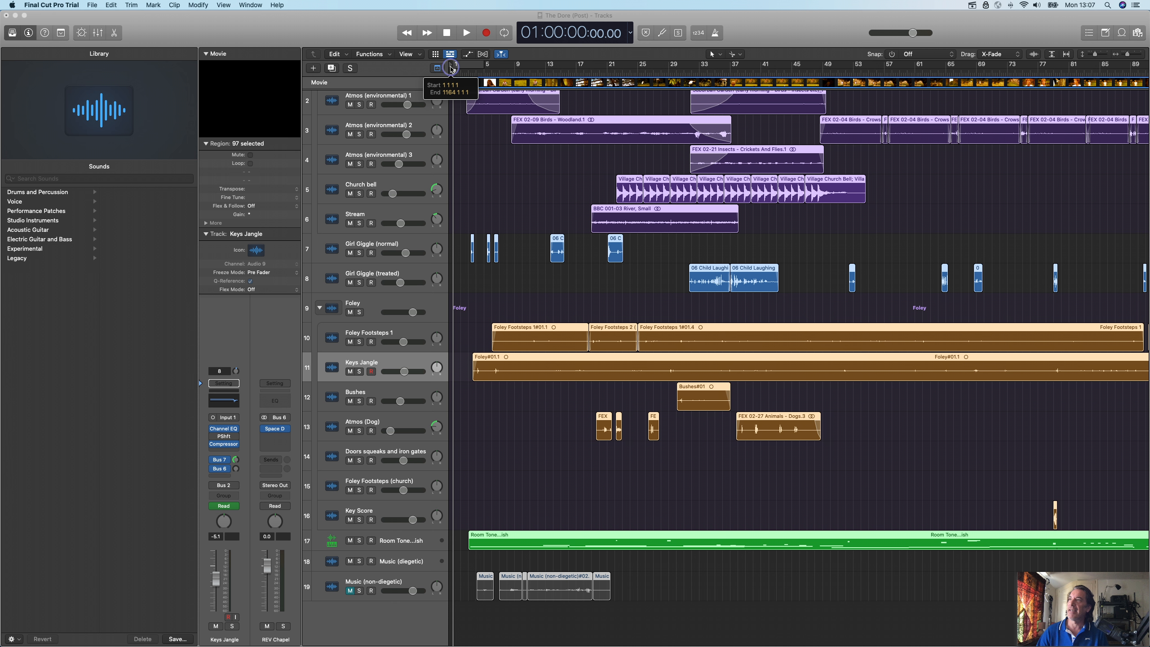
pyautogui.click(452, 69)
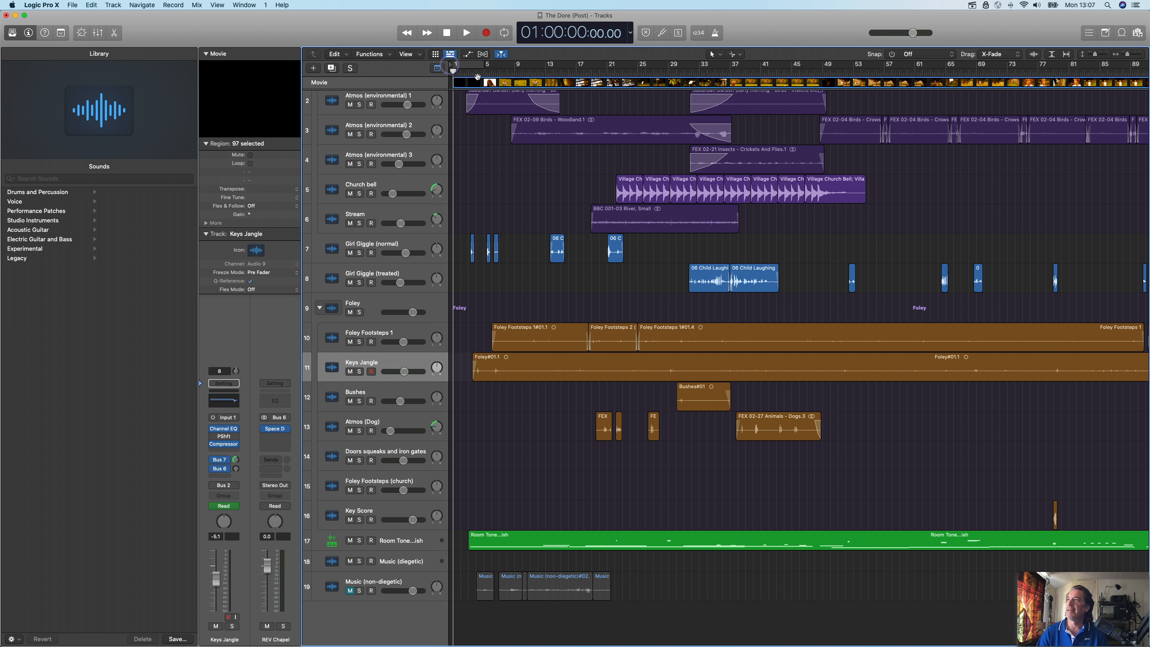
pyautogui.click(452, 66)
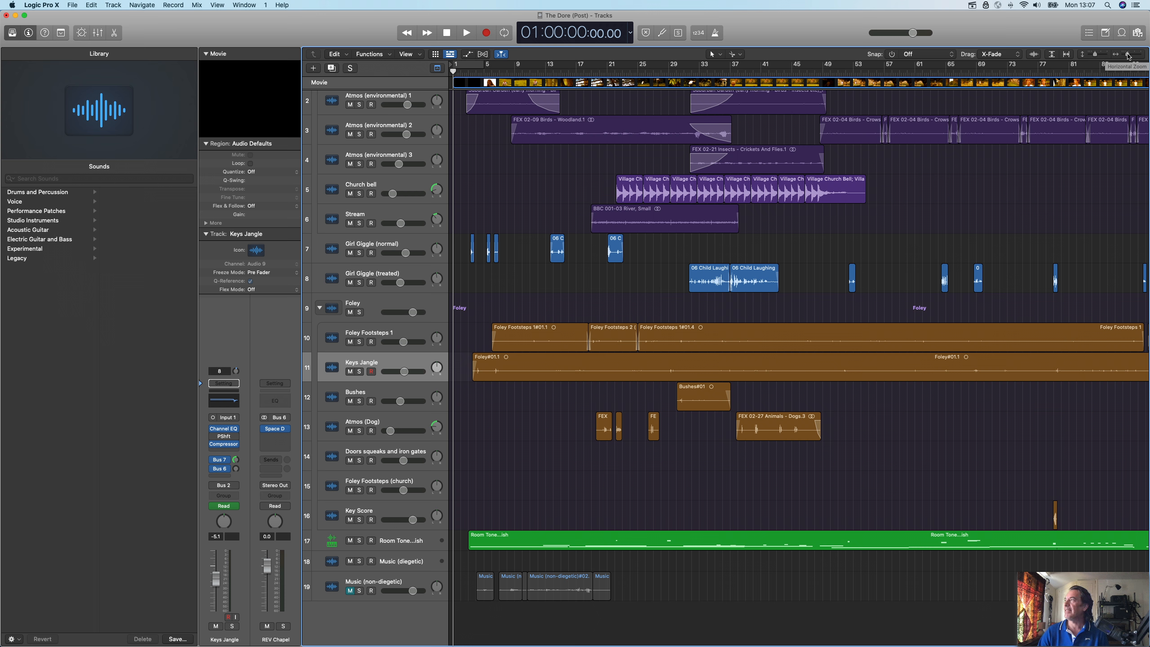
pyautogui.moveTo(1128, 55); pyautogui.dragTo(1090, 58)
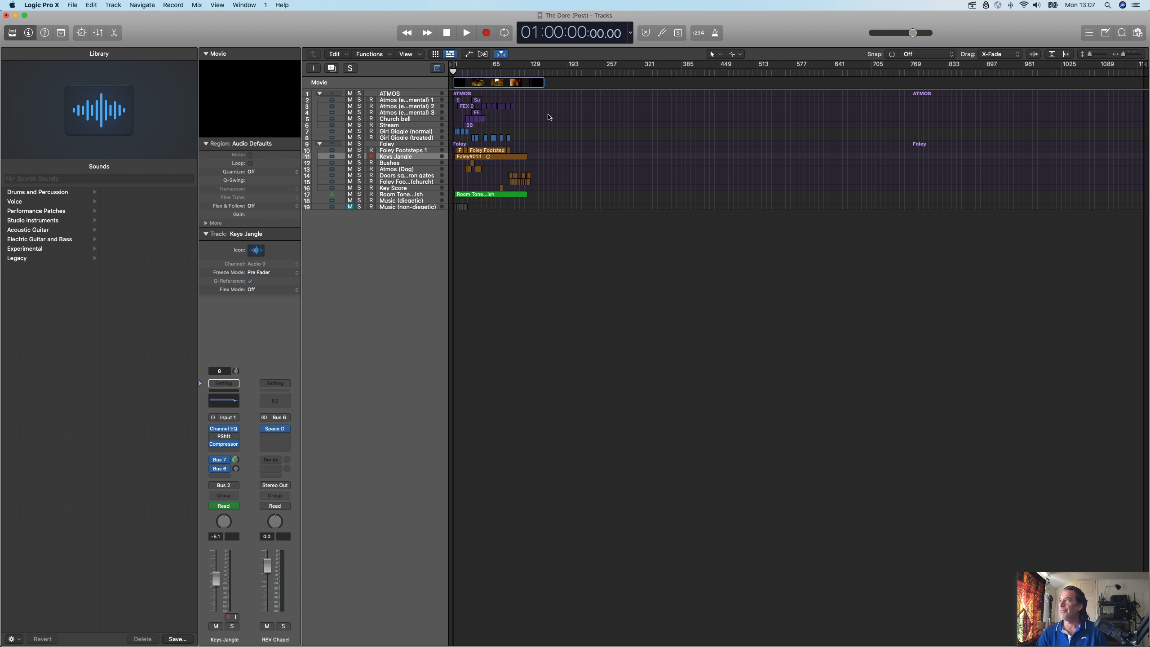
pyautogui.moveTo(1142, 67)
pyautogui.mouseDown()
pyautogui.moveTo(890, 69)
pyautogui.moveTo(757, 87)
pyautogui.moveTo(544, 142)
pyautogui.mouseUp()
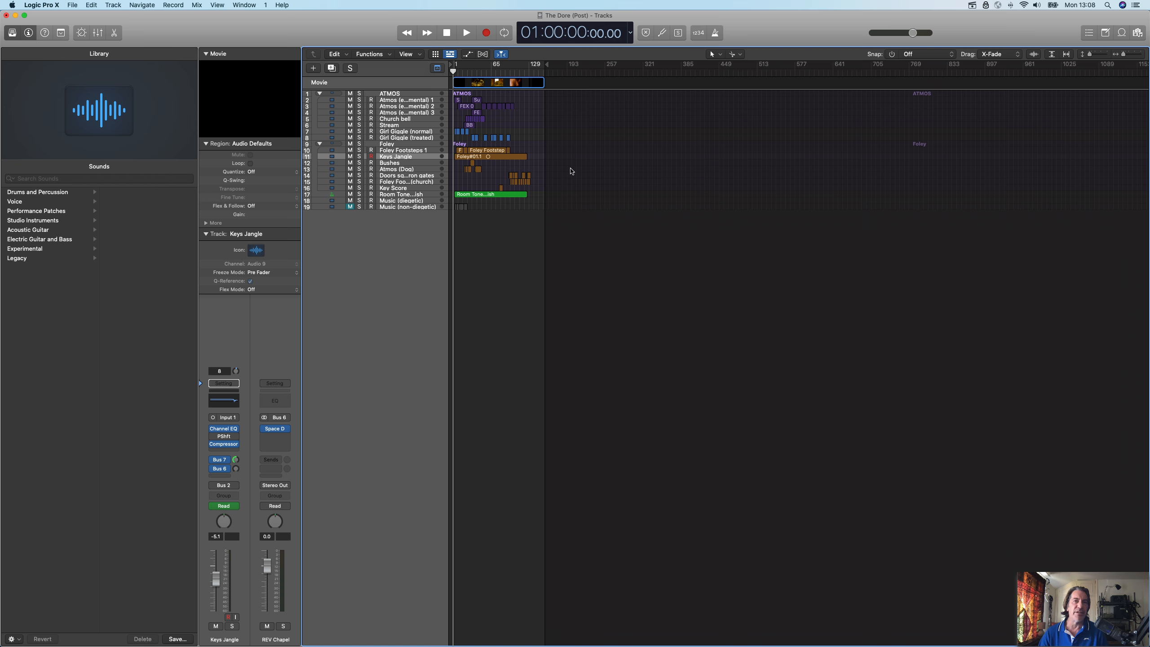
# Examine the timeline from the project start through the last regions to the end marker at the movie's end.
pyautogui.click(1138, 58)
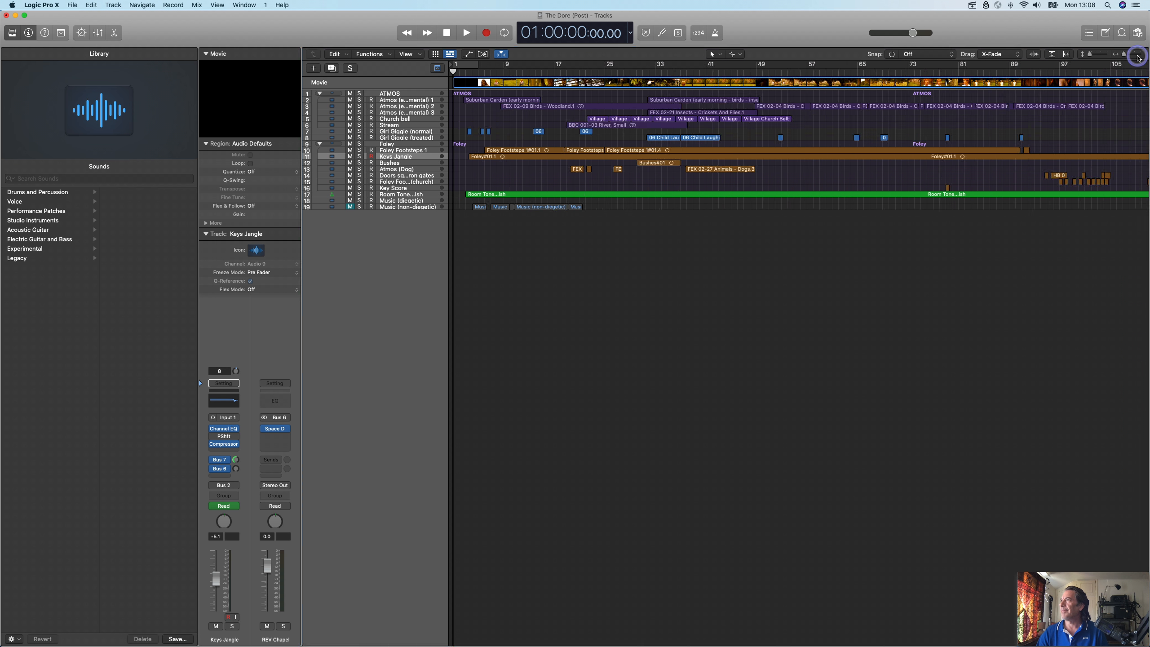
pyautogui.hscroll(5, 1052, 122)
pyautogui.hscroll(8, 1051, 122)
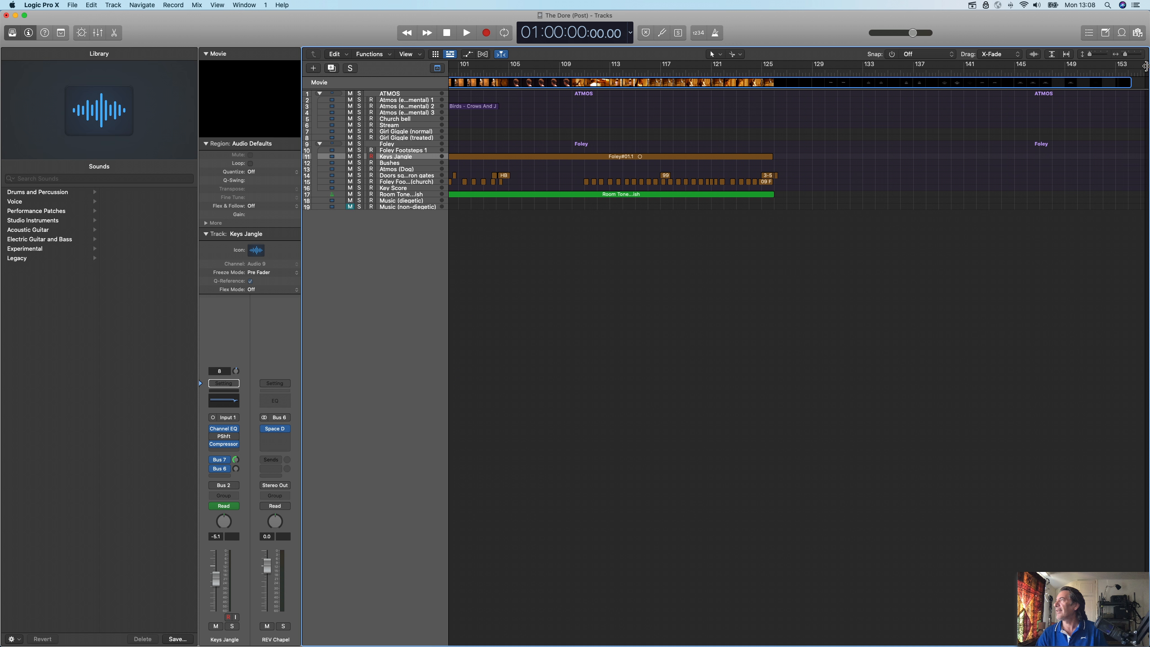
pyautogui.hscroll(-1, 1120, 117)
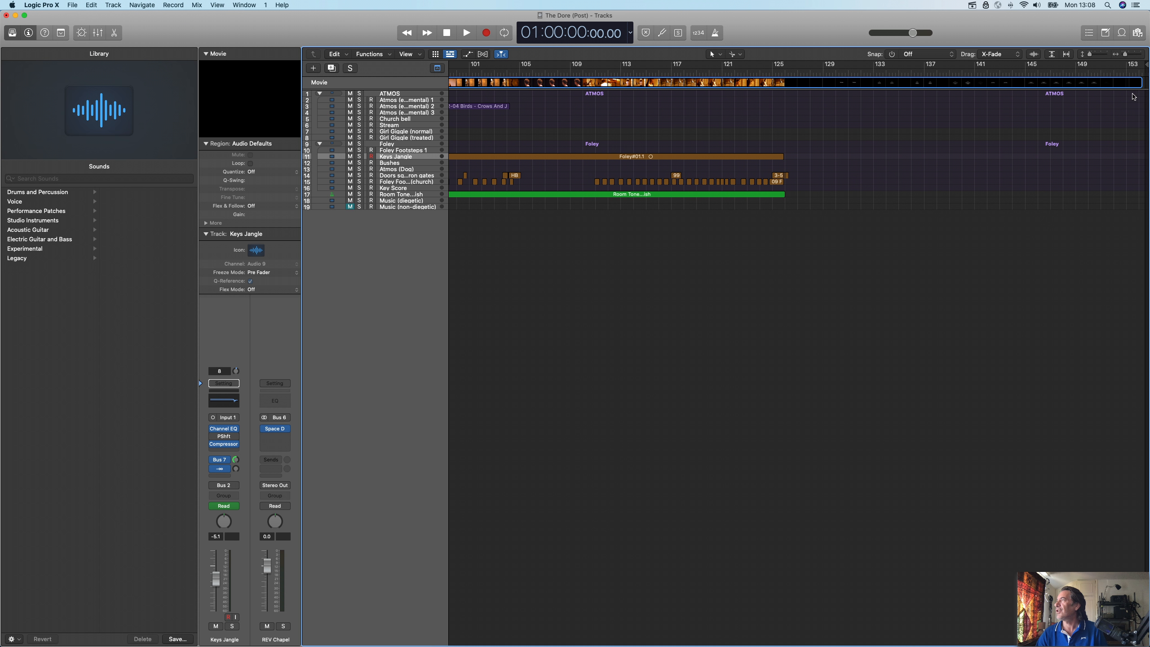
pyautogui.hscroll(-15, 842, 124)
pyautogui.hscroll(-12, 842, 123)
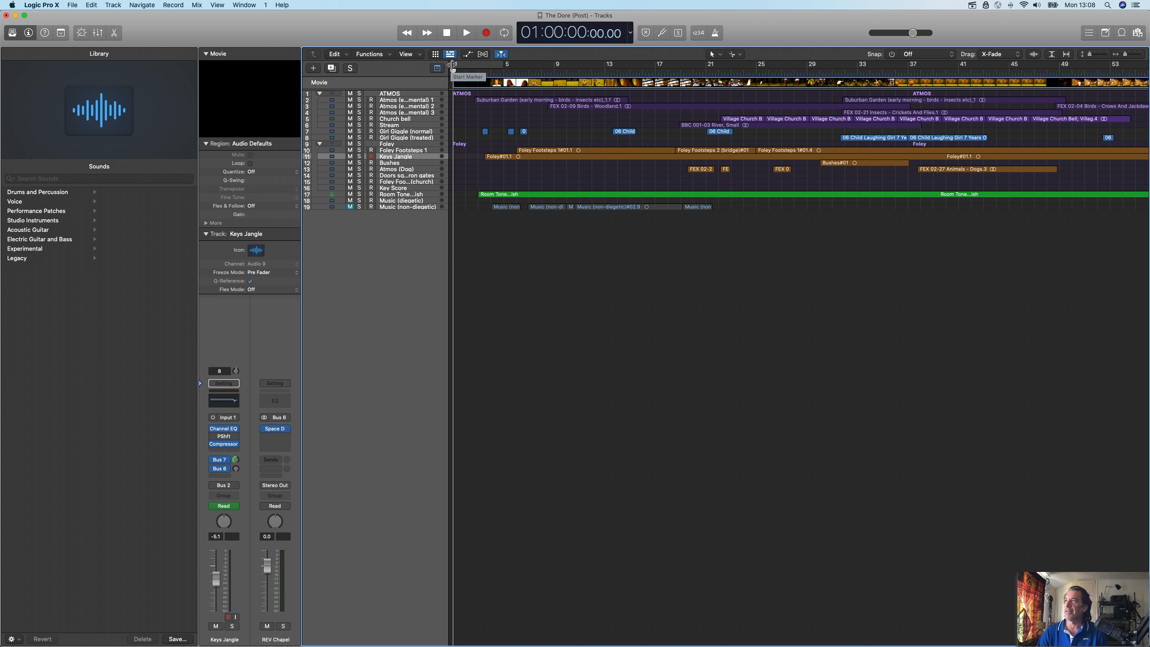
pyautogui.hscroll(15, 737, 112)
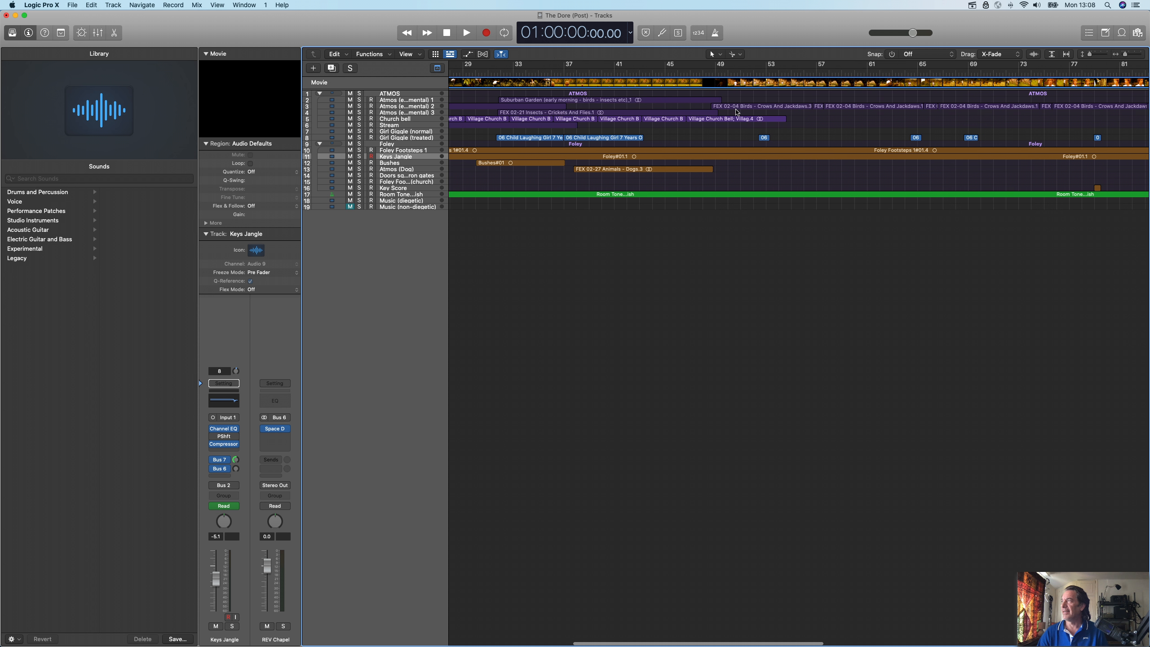
pyautogui.hscroll(3, 737, 112)
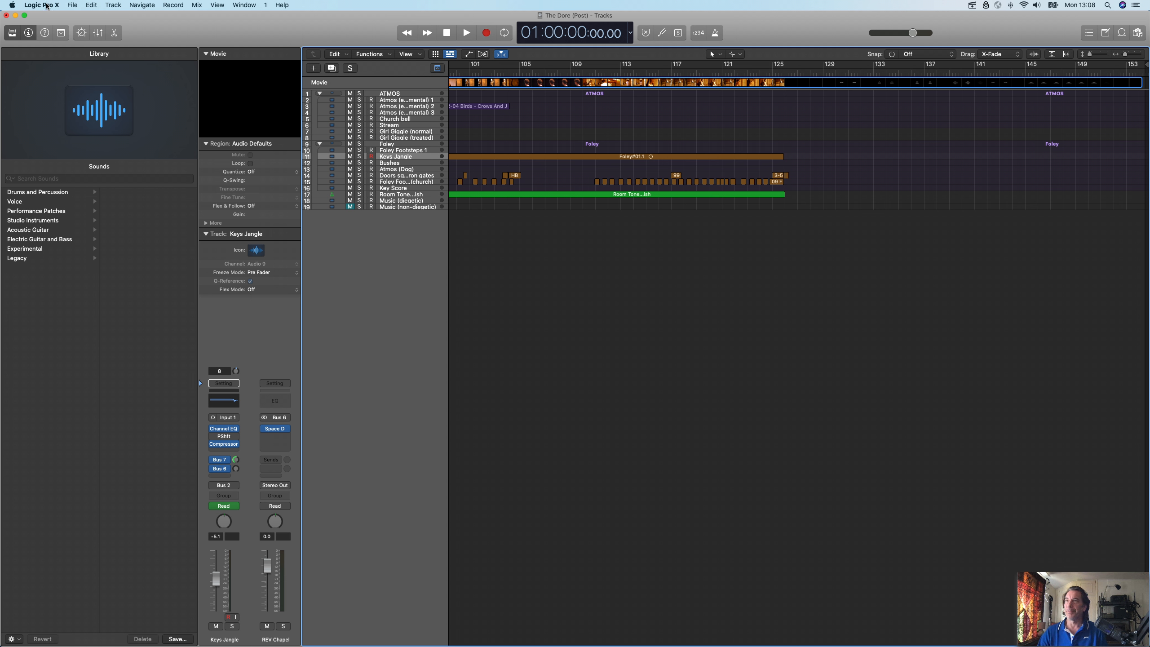
# Open the bounce settings for the project or section and select PCM as the destination.
pyautogui.click(71, 5)
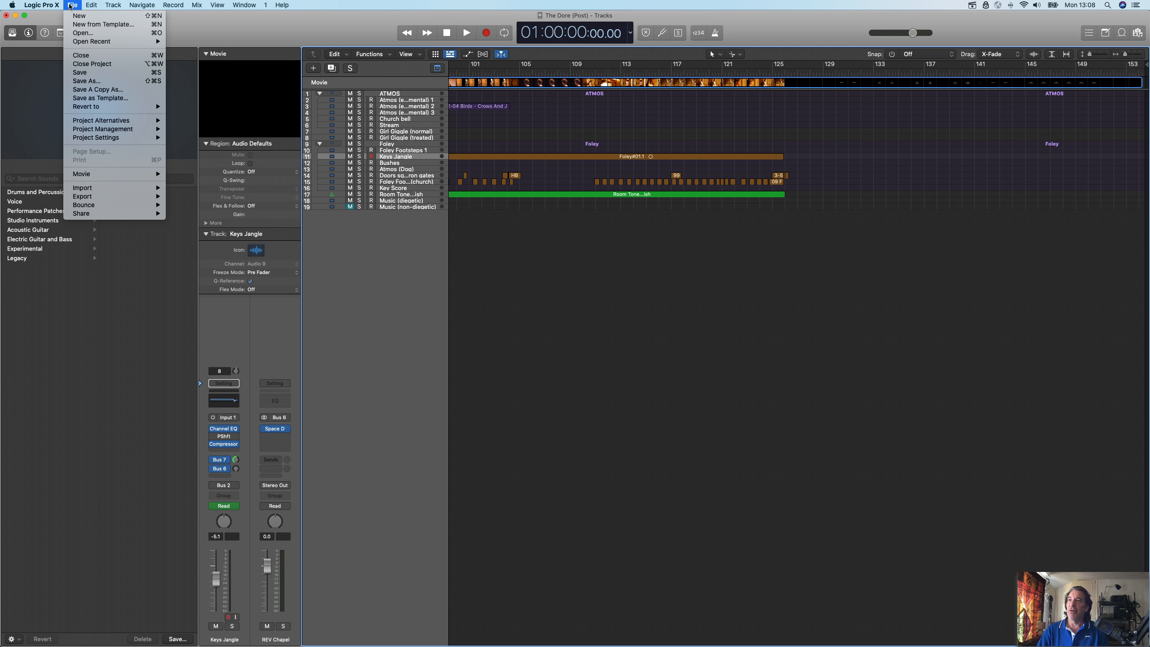
pyautogui.click(72, 5)
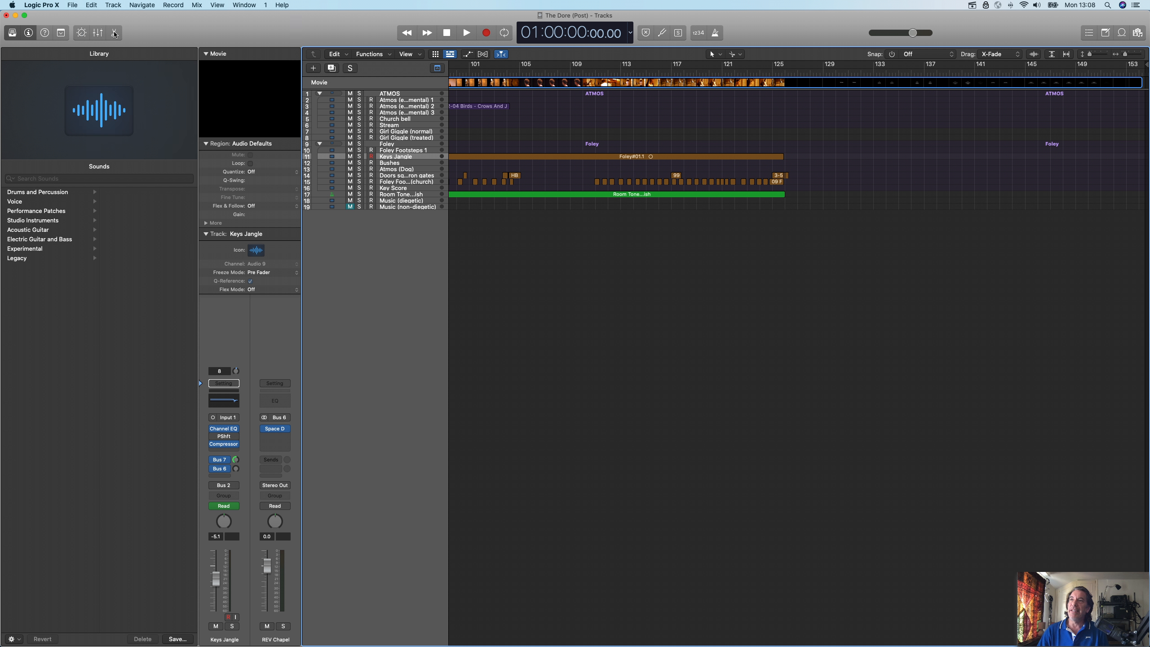
pyautogui.click(73, 5)
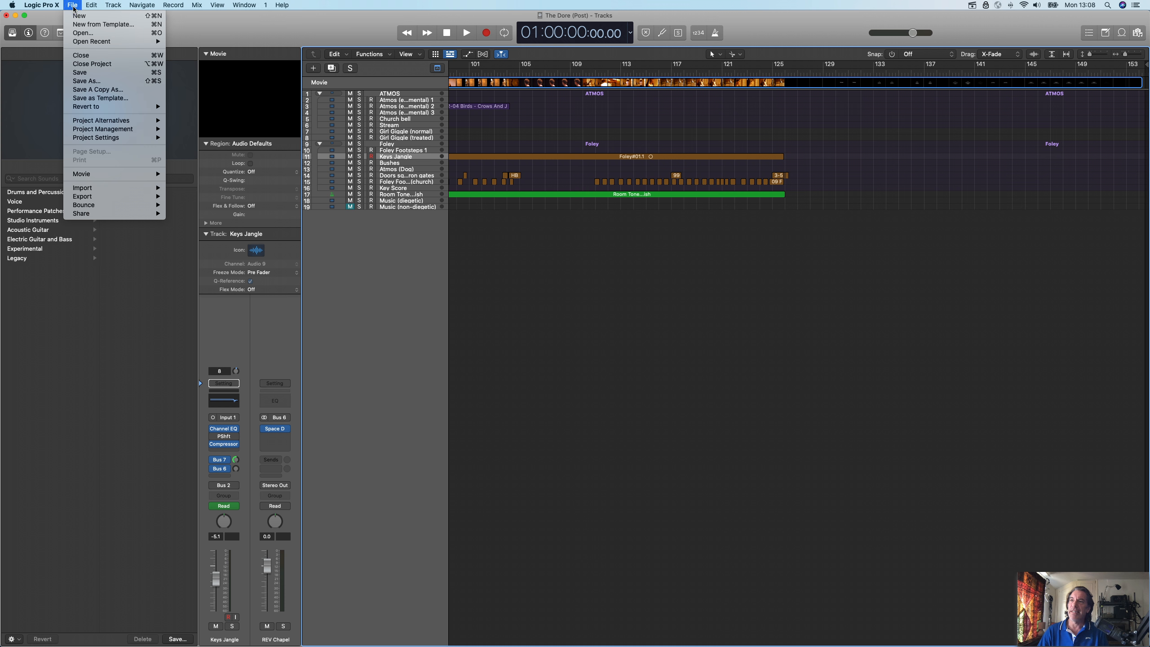
pyautogui.moveTo(109, 210)
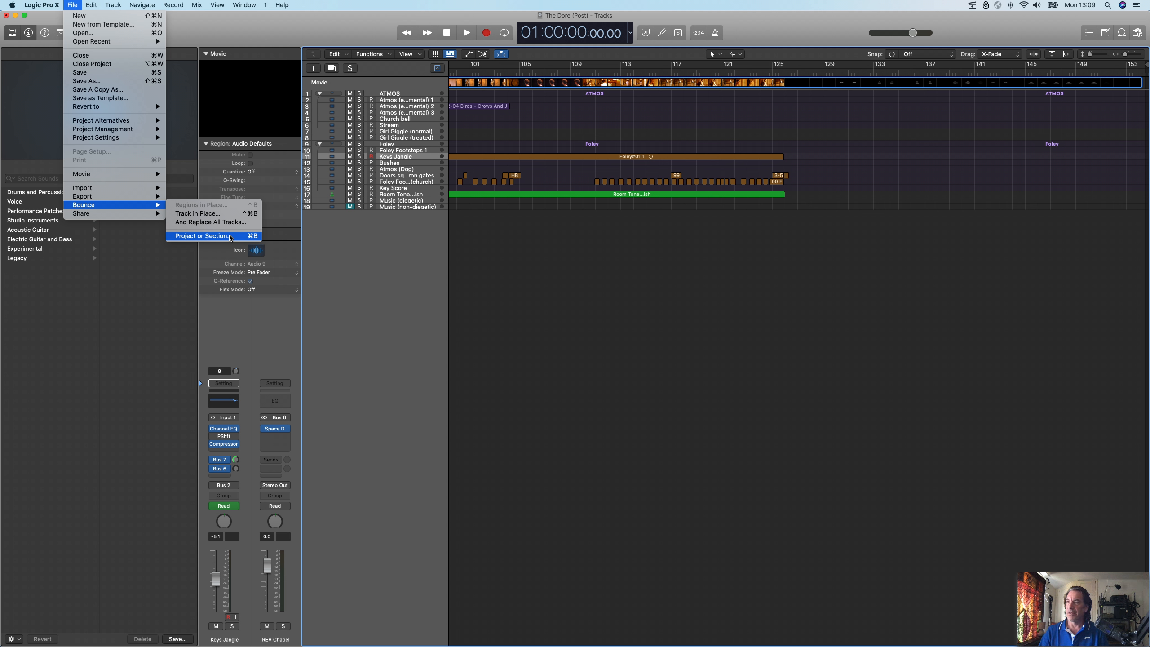
pyautogui.click(230, 236)
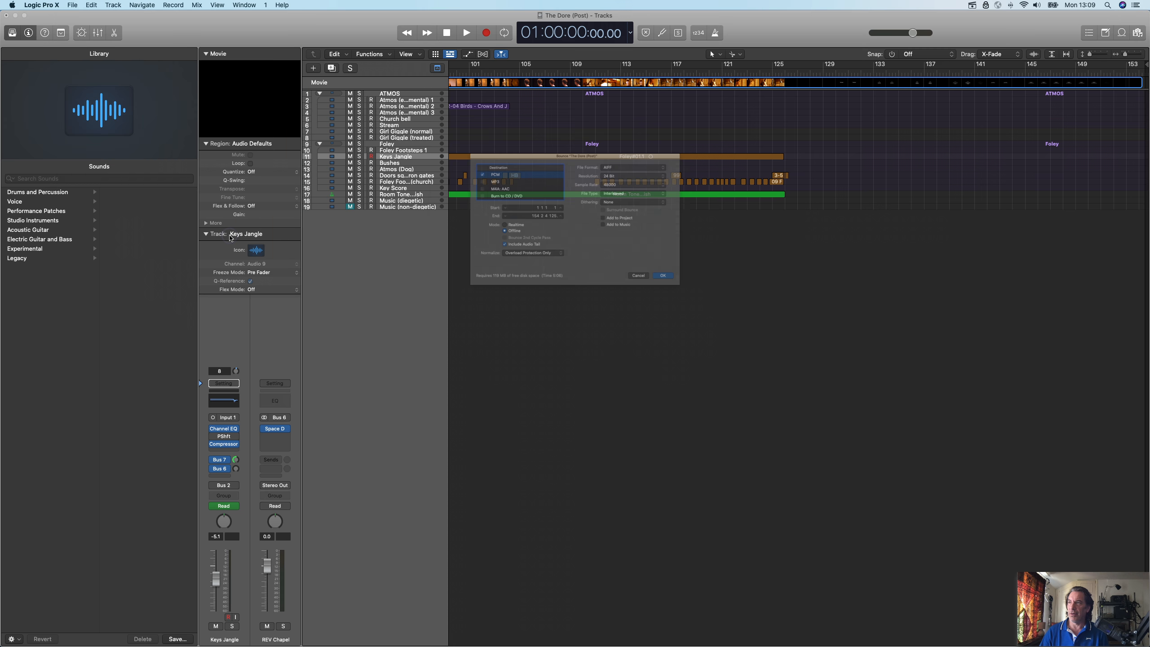
pyautogui.moveTo(501, 125); pyautogui.dragTo(446, 178)
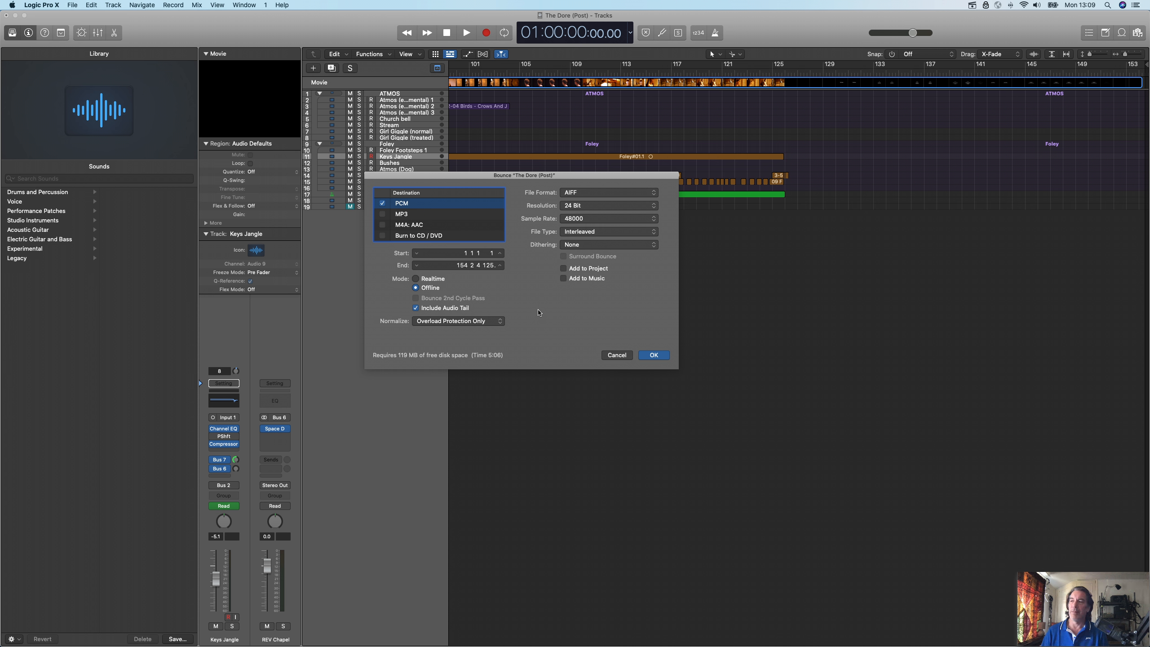
pyautogui.moveTo(480, 175); pyautogui.dragTo(510, 174)
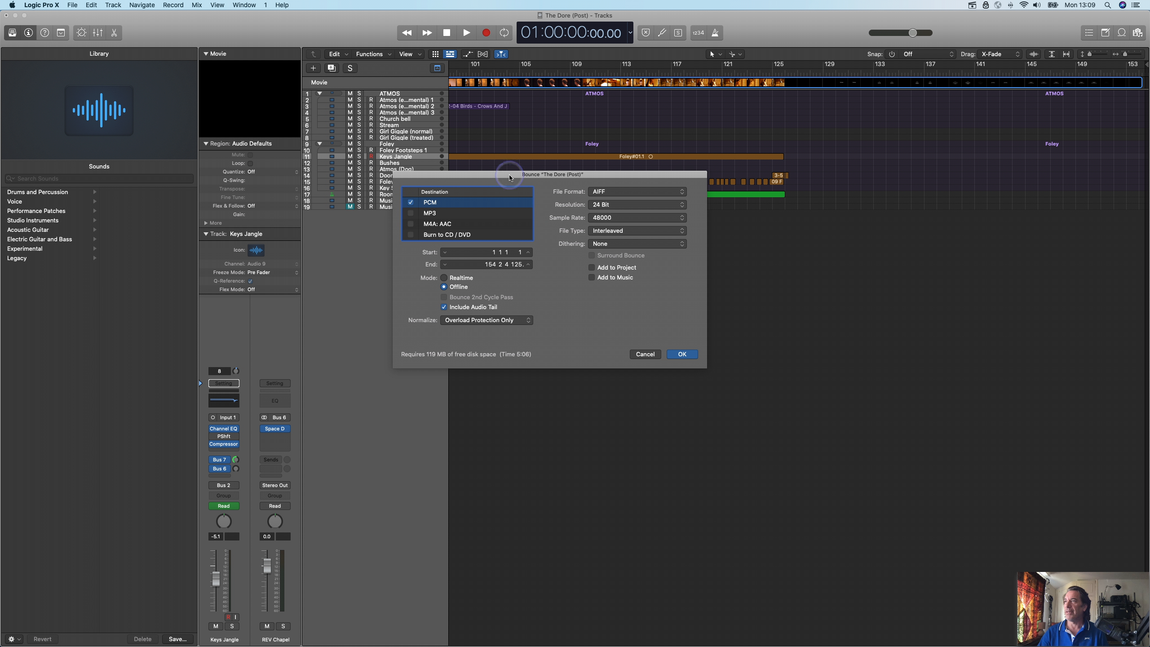
pyautogui.click(451, 205)
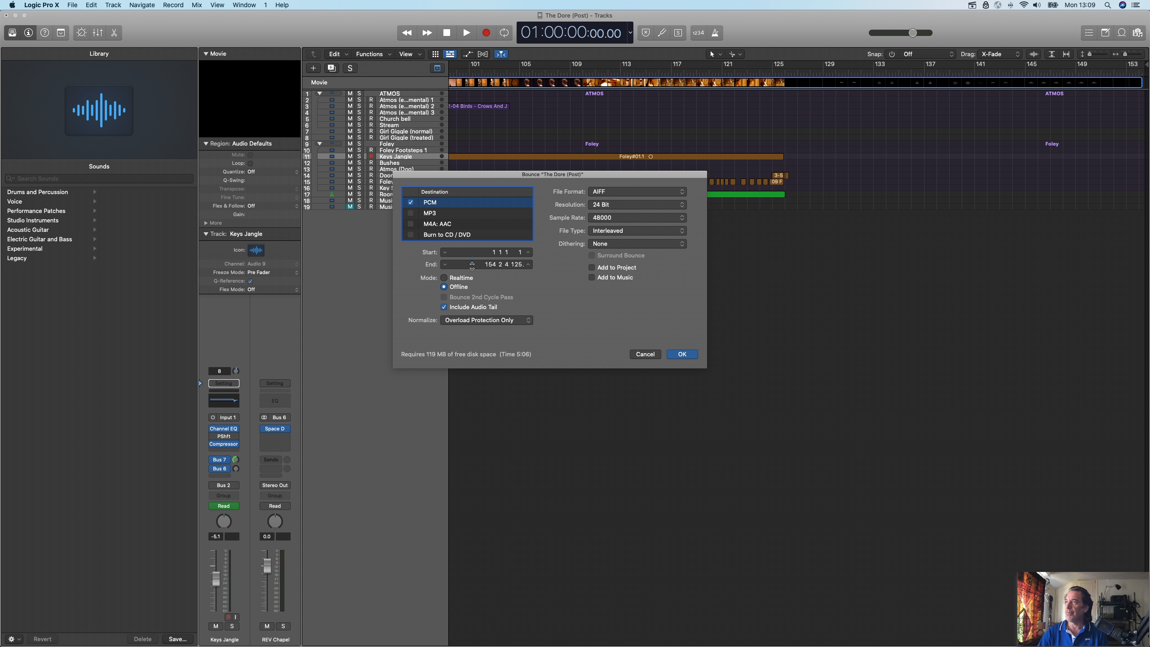
# Try a different bounce start position and restore the start to 1 1 1 1.
pyautogui.click(496, 265)
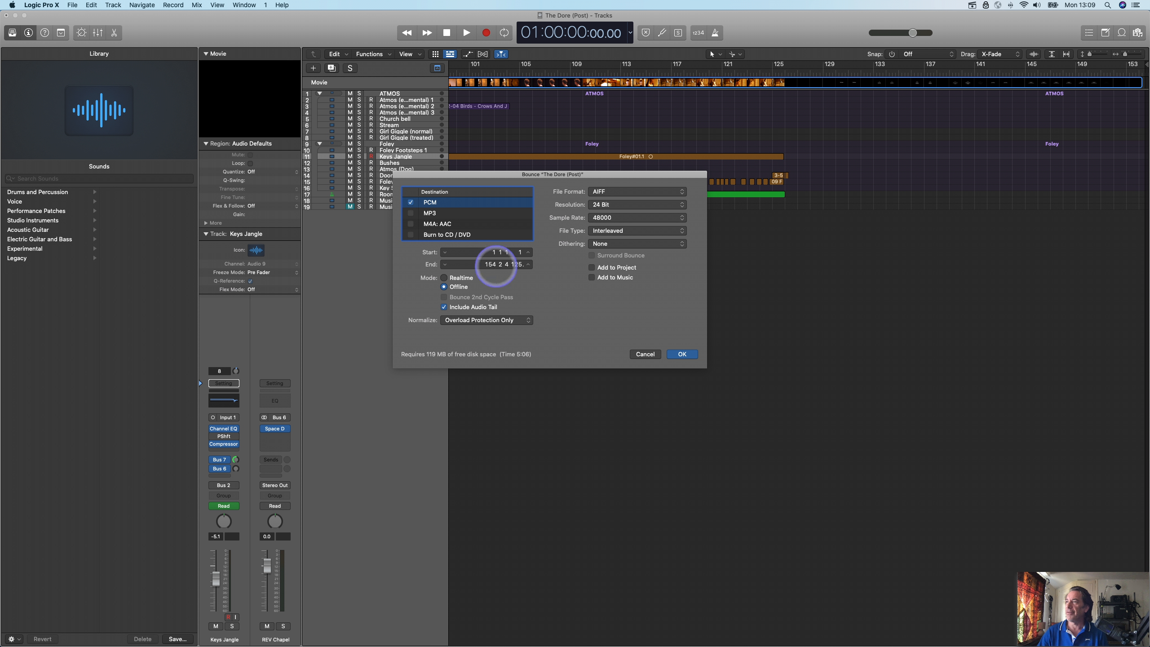
pyautogui.moveTo(496, 268)
pyautogui.mouseDown()
pyautogui.moveTo(498, 221)
pyautogui.moveTo(492, 264)
pyautogui.mouseUp()
pyautogui.click(496, 262)
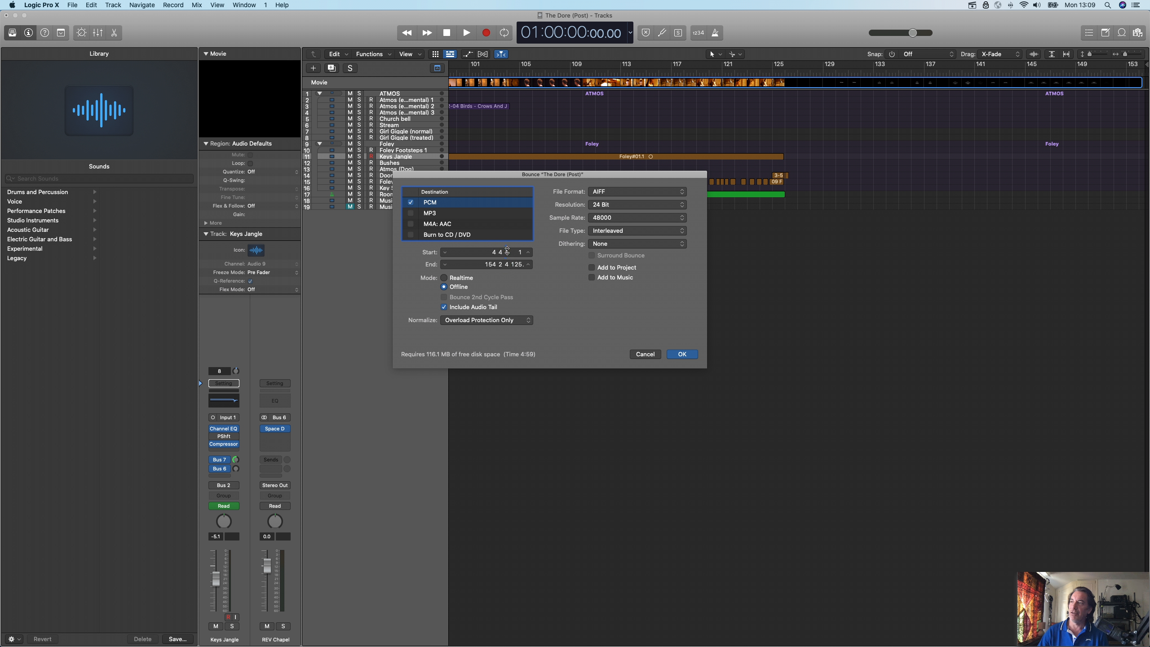
pyautogui.moveTo(505, 253); pyautogui.dragTo(515, 450)
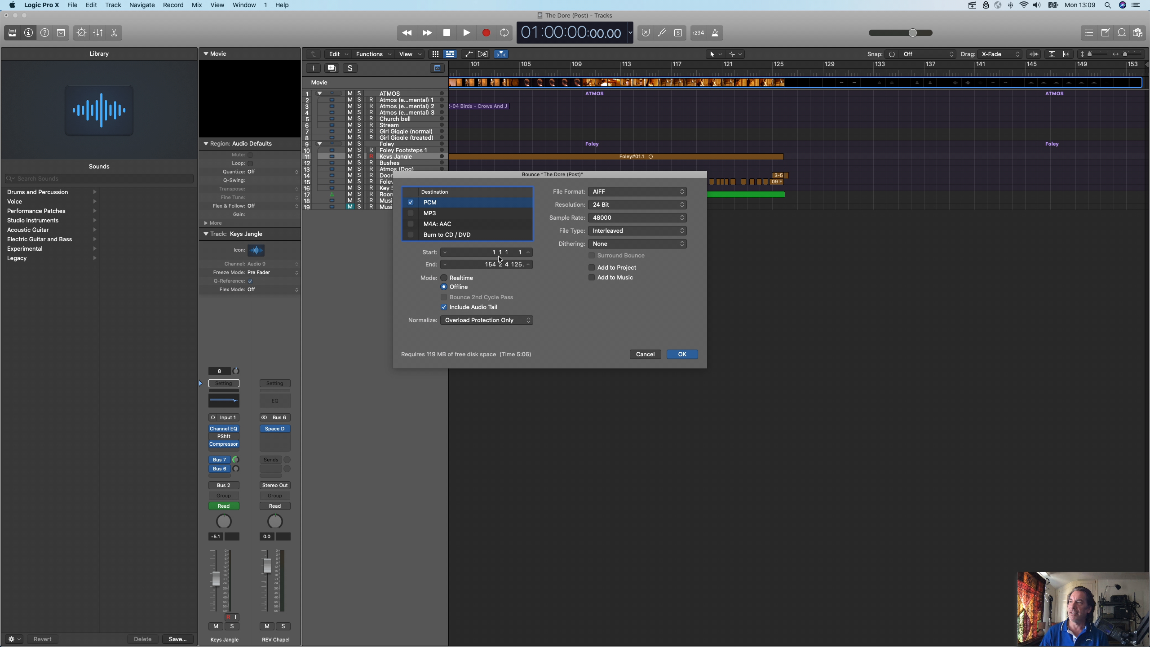
pyautogui.moveTo(520, 265)
pyautogui.mouseDown()
pyautogui.moveTo(523, 240)
pyautogui.moveTo(521, 265)
pyautogui.mouseUp()
# Set the PCM bounce mode to Realtime, with Bounce 2nd Cycle Pass turned off.
pyautogui.click(430, 205)
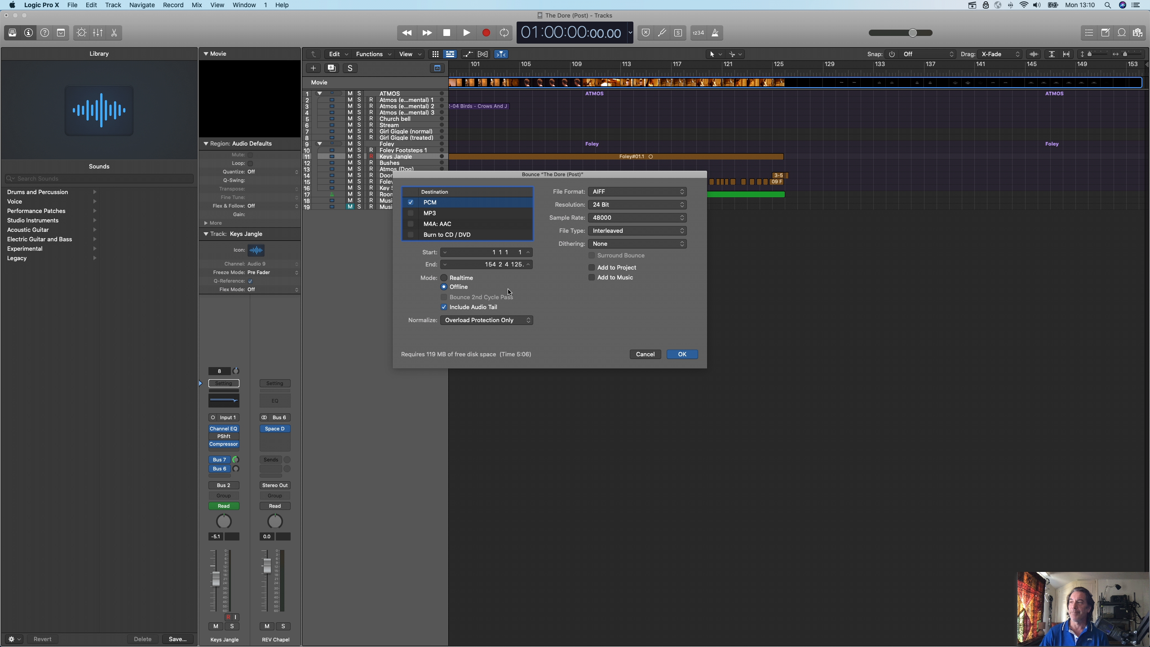
pyautogui.click(459, 288)
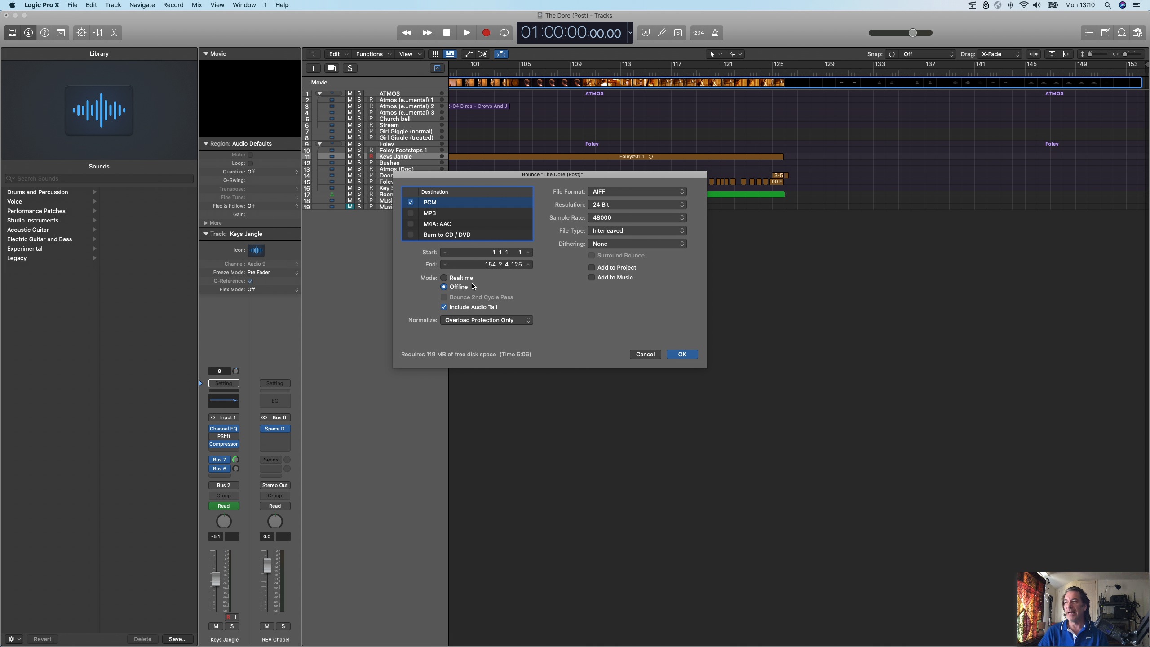
pyautogui.click(445, 277)
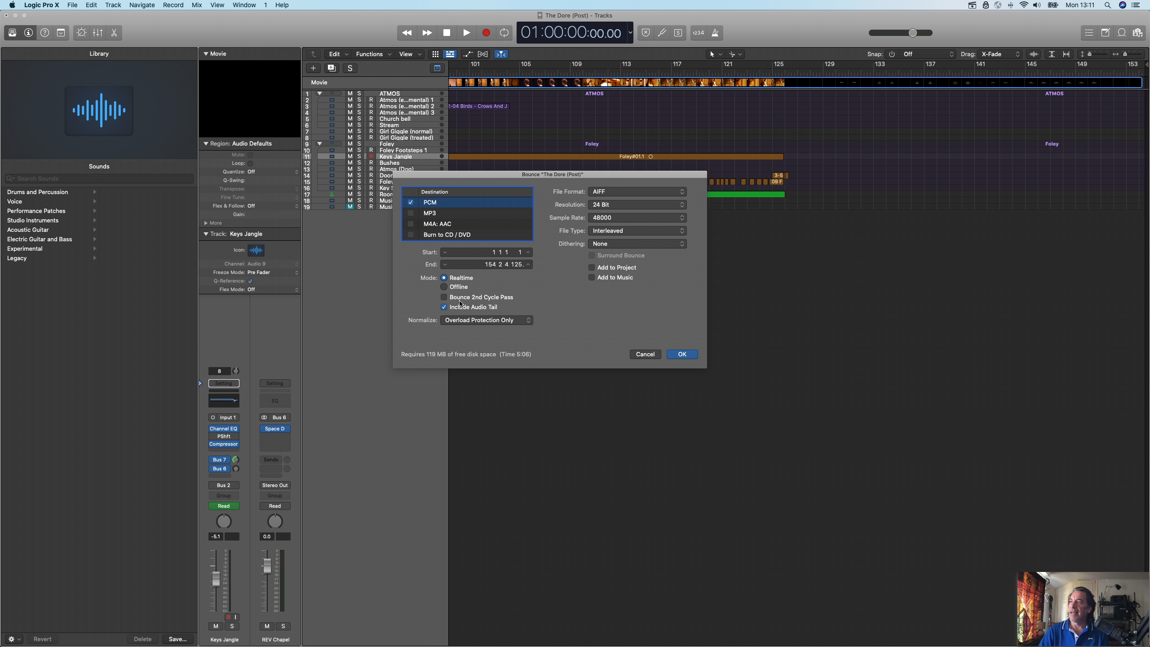
pyautogui.click(444, 298)
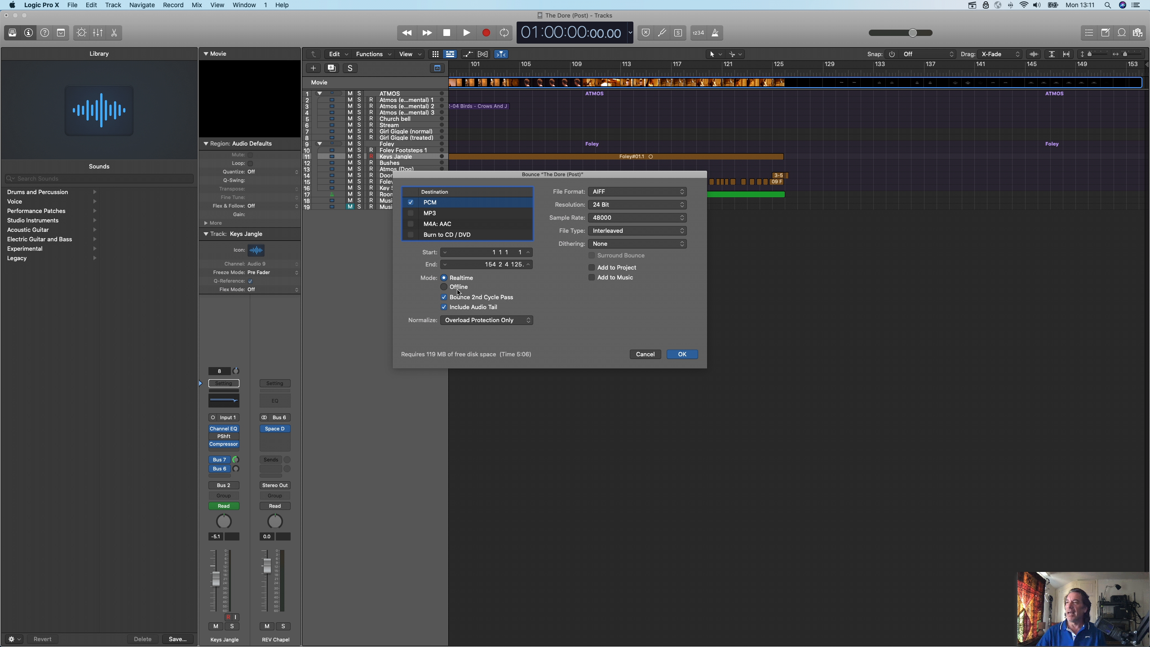
pyautogui.click(444, 297)
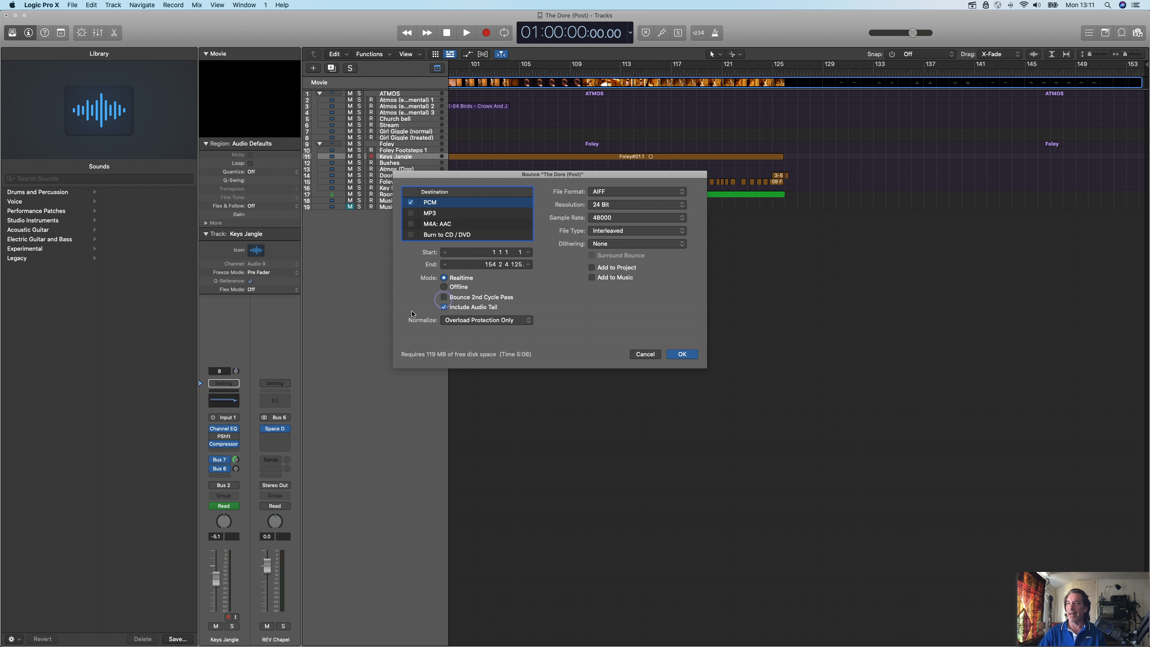
pyautogui.click(444, 298)
pyautogui.click(444, 298)
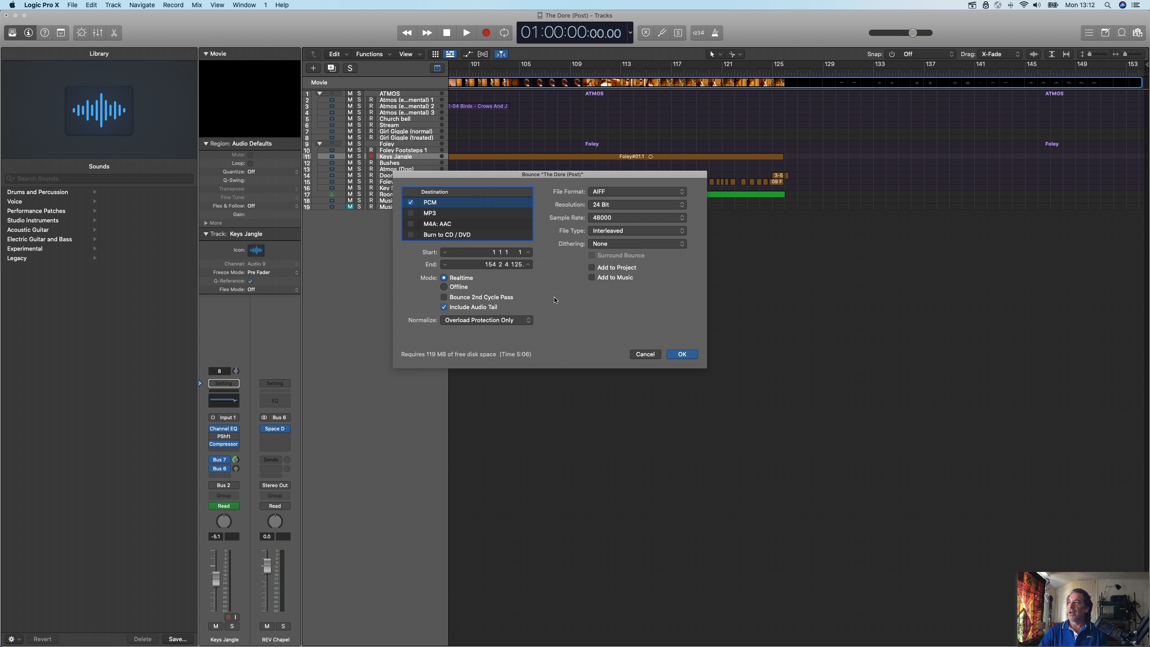
# Review the bounce's file format and sample rate options, trying 44100 and restoring the sample rate to 48000.
pyautogui.click(625, 197)
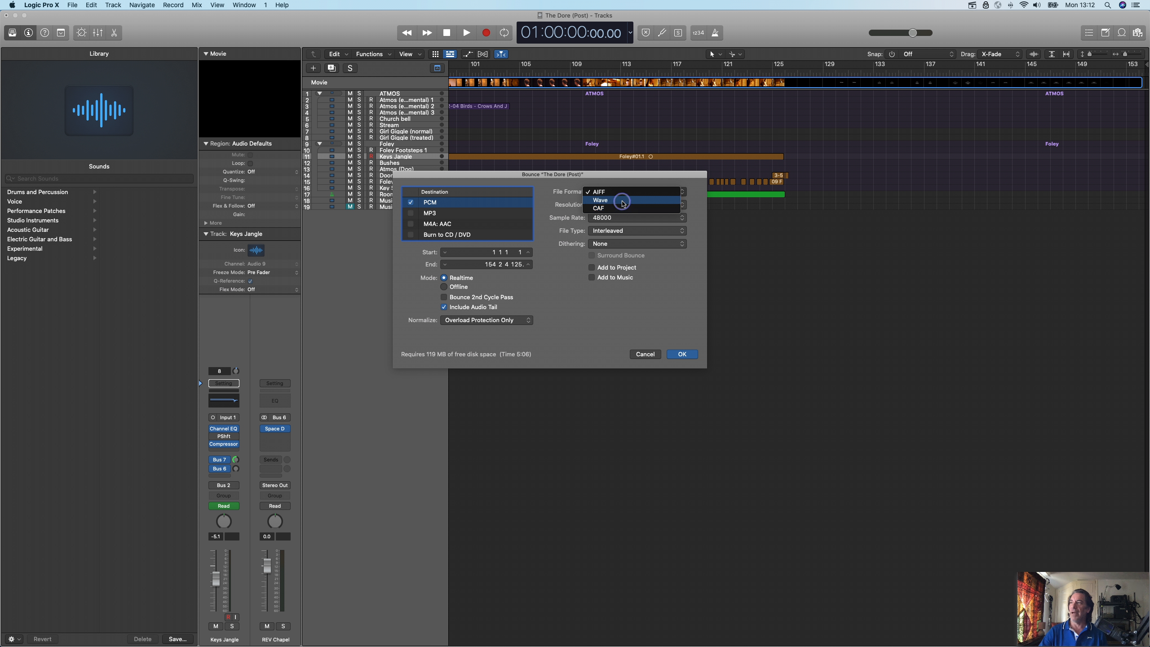
pyautogui.click(547, 194)
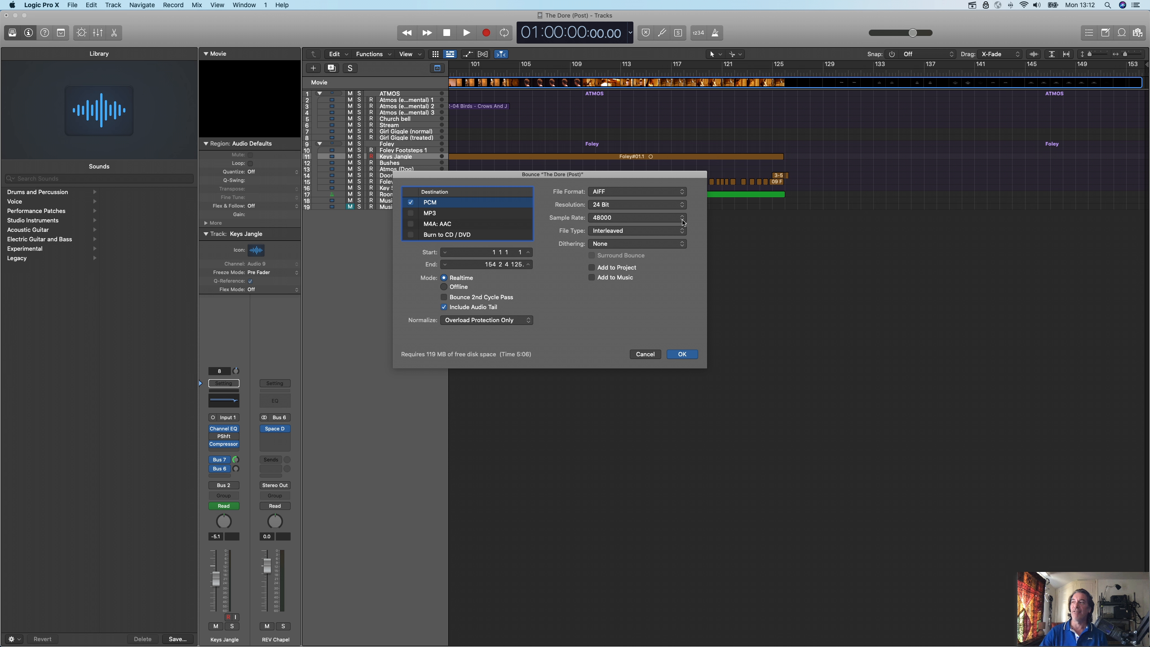
pyautogui.click(682, 222)
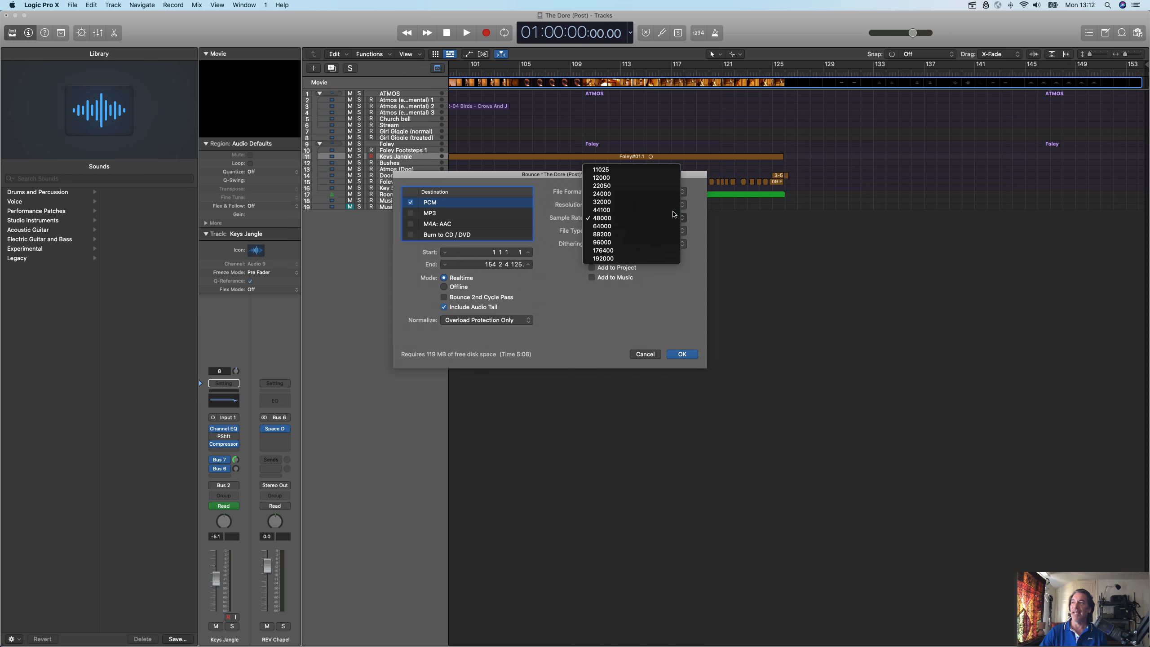
pyautogui.click(677, 209)
pyautogui.click(688, 220)
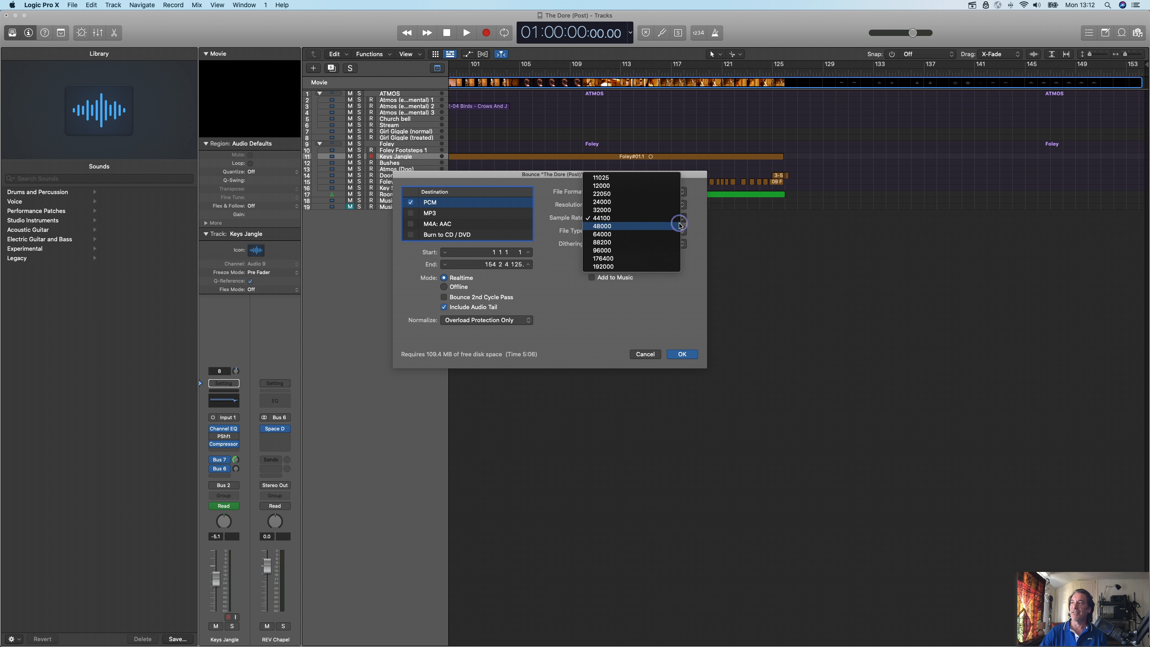
pyautogui.click(680, 226)
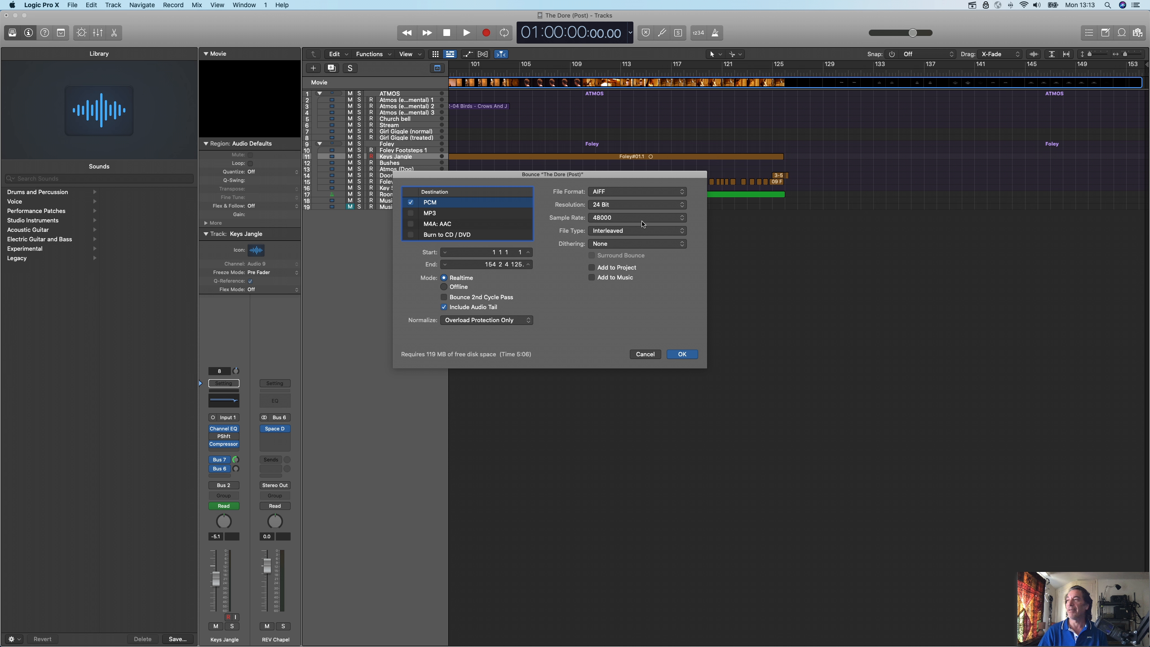
pyautogui.click(602, 221)
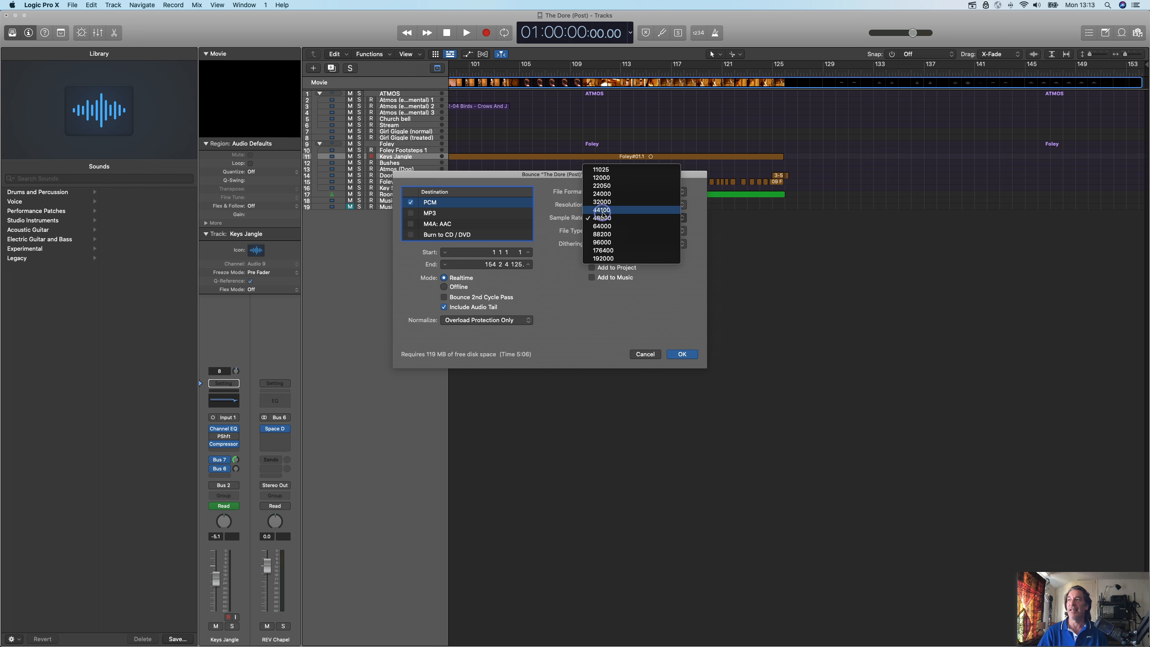
pyautogui.click(548, 220)
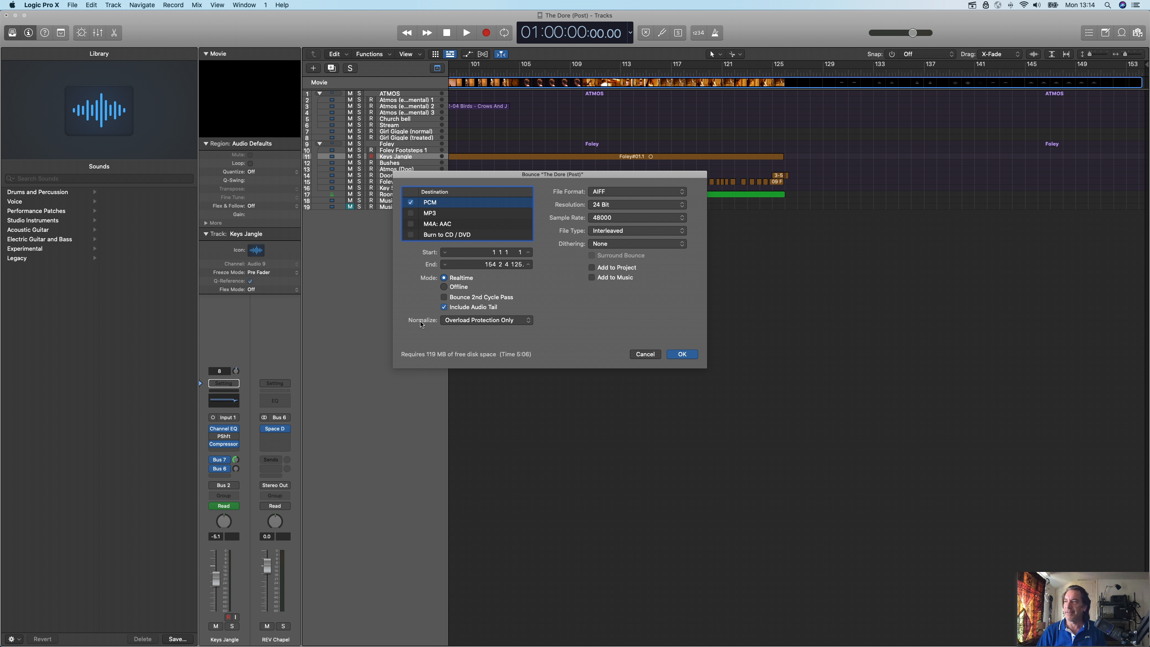
# Keep normalization at Overload Protection Only and accept the bounce settings.
pyautogui.click(500, 325)
pyautogui.click(500, 325)
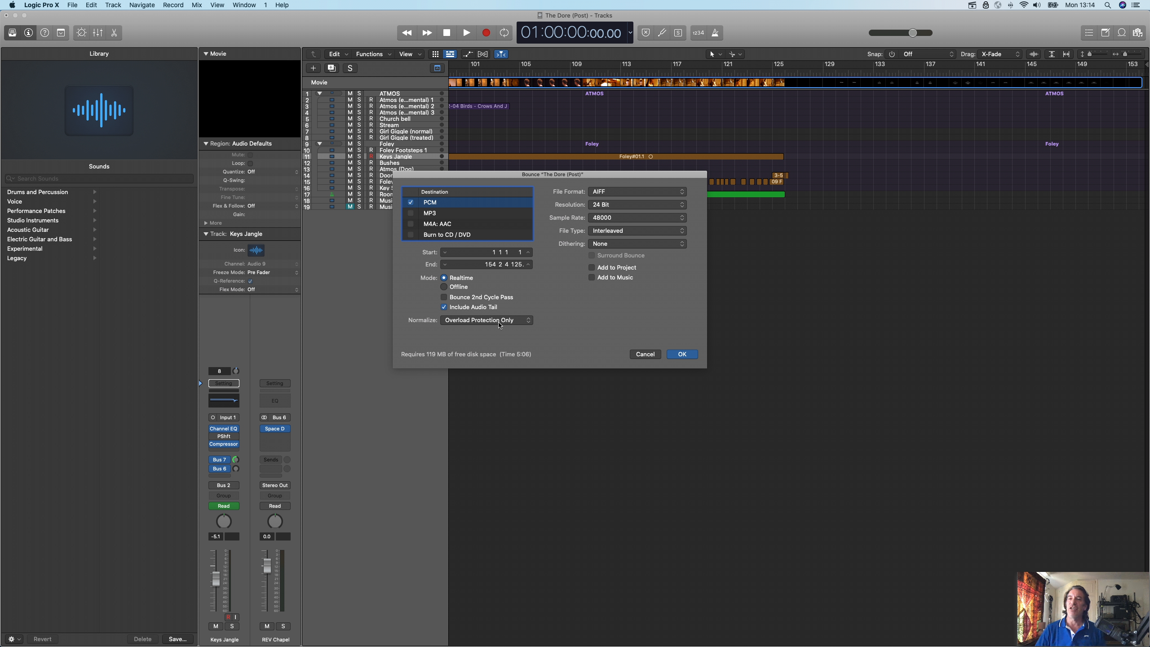
pyautogui.click(683, 355)
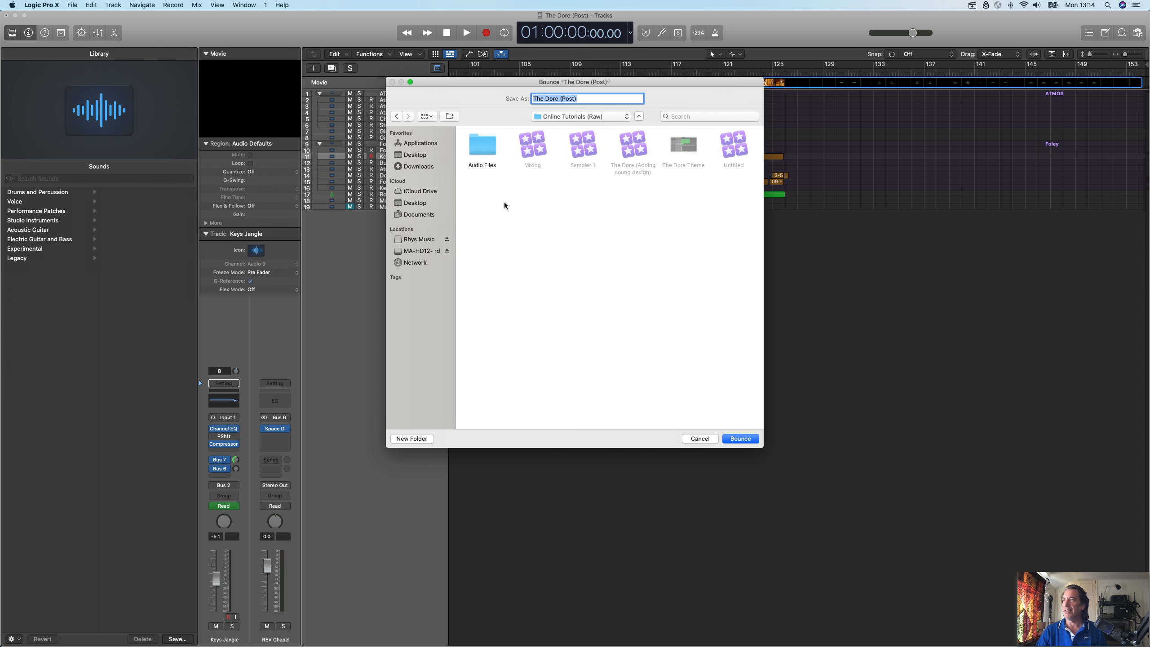
# Choose the Online Tutorials (Renders) folder on the music drive as the bounce's save location.
pyautogui.click(589, 116)
pyautogui.click(579, 136)
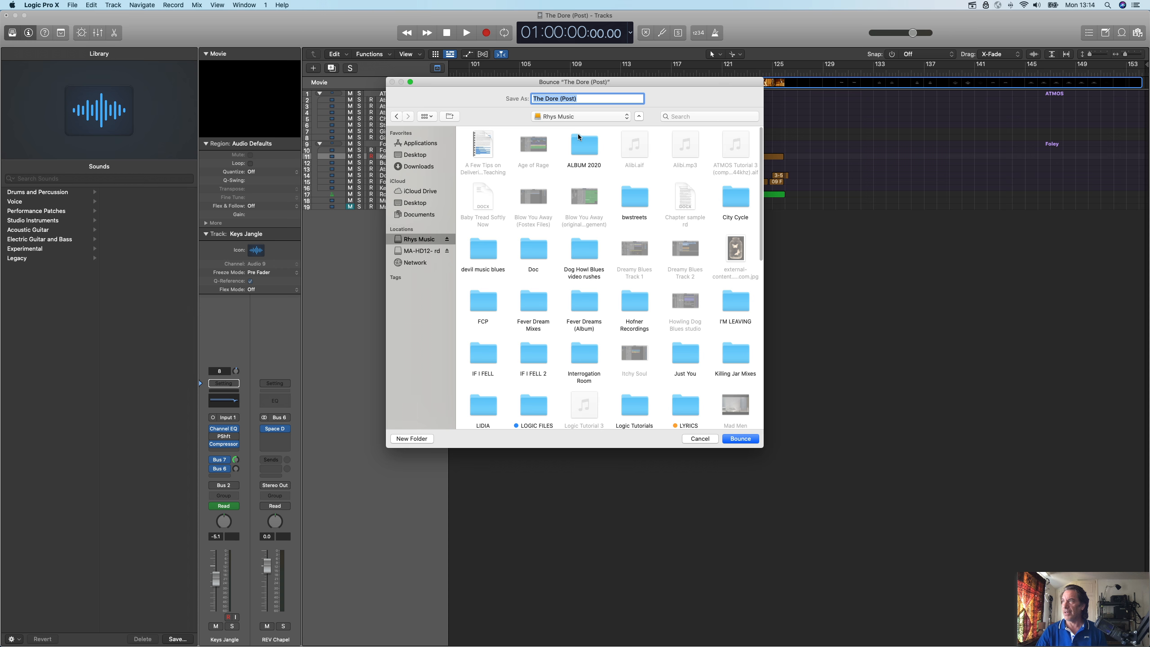
pyautogui.scroll(-10, 577, 294)
pyautogui.scroll(-2, 574, 291)
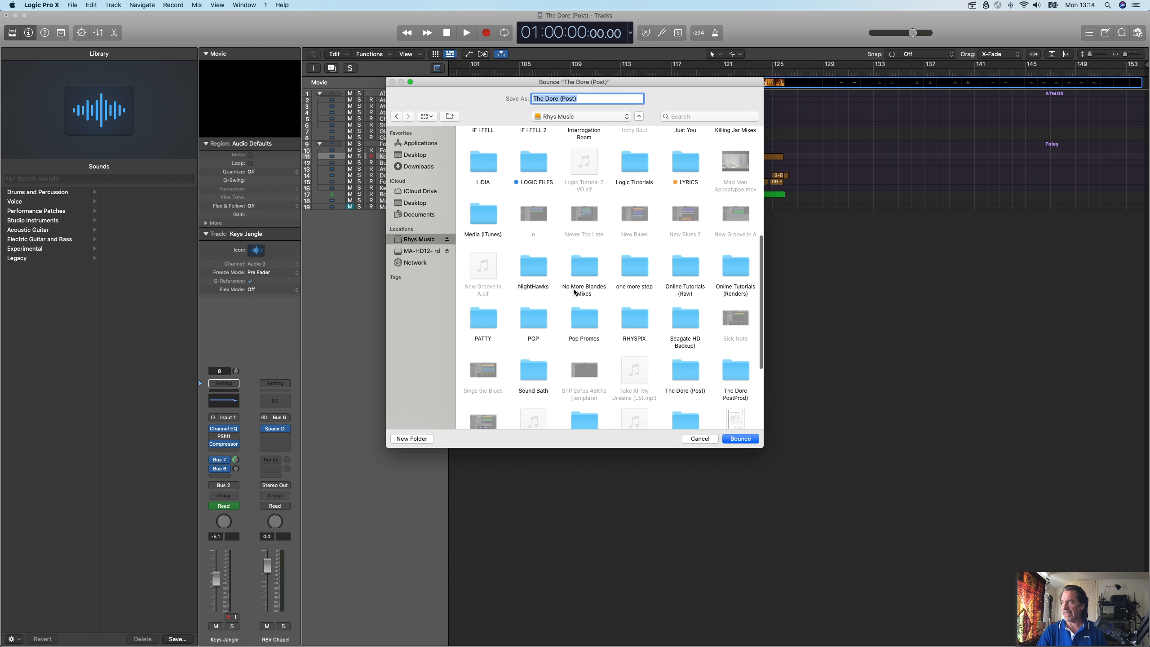
pyautogui.doubleClick(734, 274)
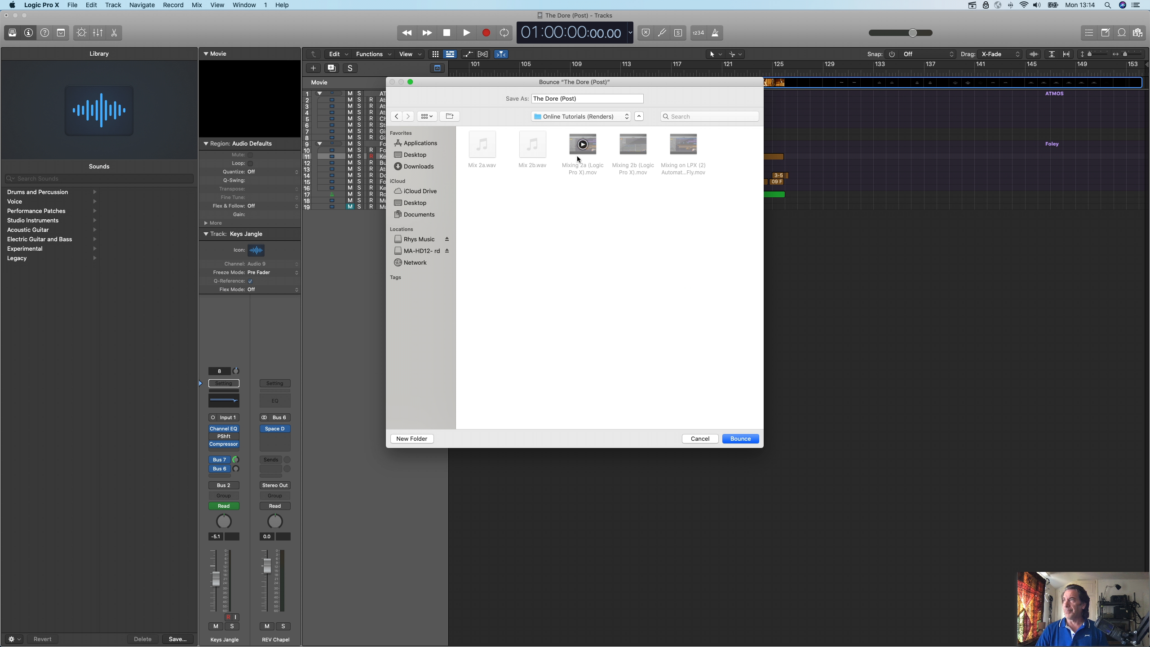
# Name the bounce file "The Dore (Post) 1st Final Mix" and run the bounce.
pyautogui.click(587, 99)
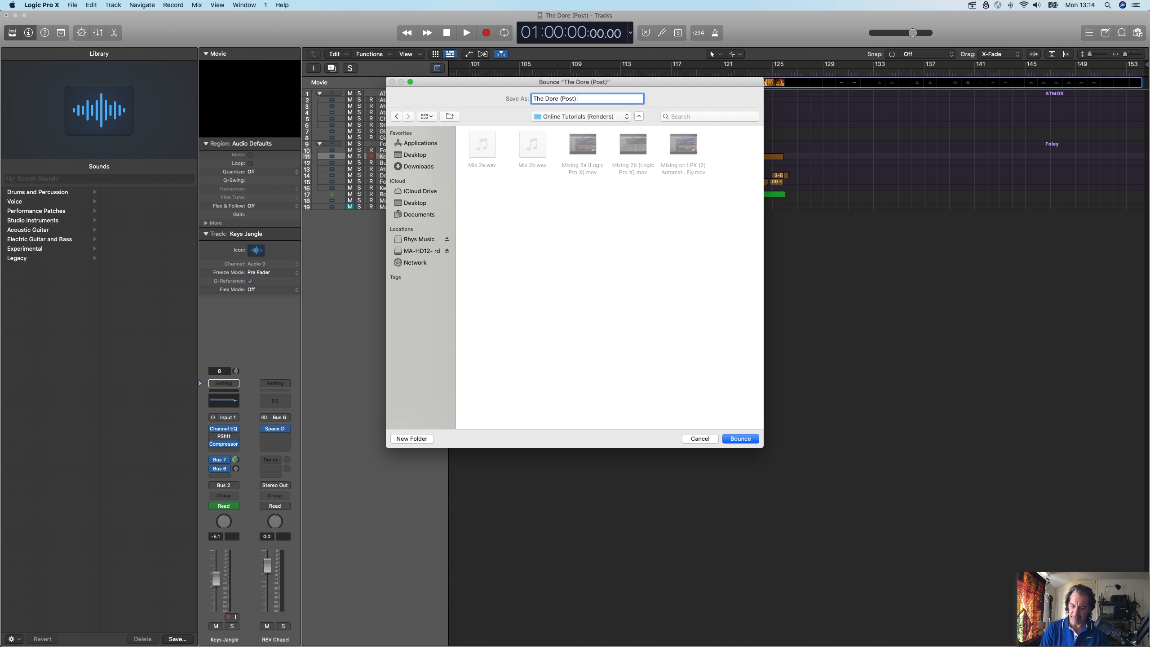
pyautogui.write('1st Final Mix')
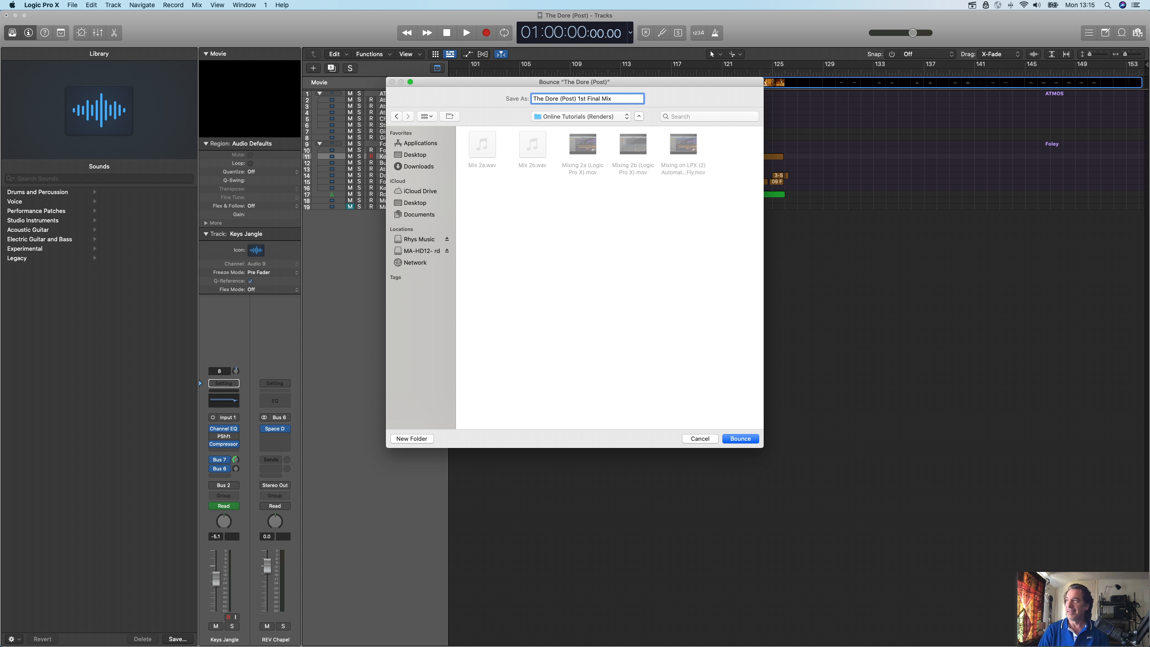
pyautogui.click(736, 439)
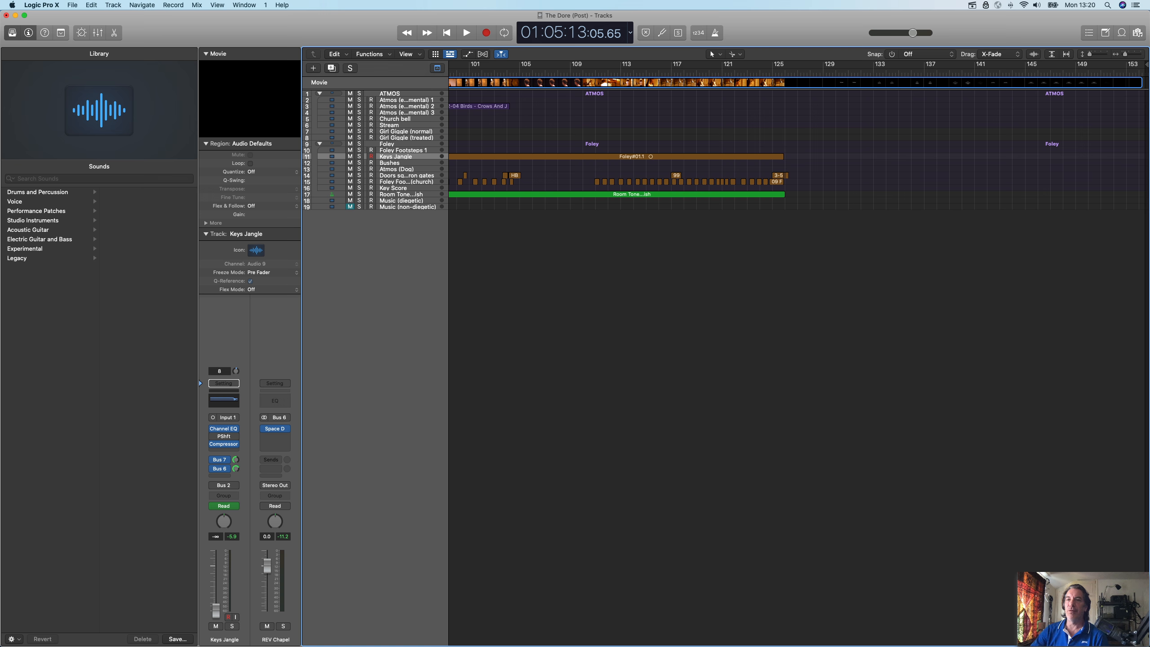
# Check the bounced file in the Online Tutorials (Renders) folder, close its window and return to the project.
pyautogui.moveTo(0, 98); pyautogui.dragTo(594, 185)
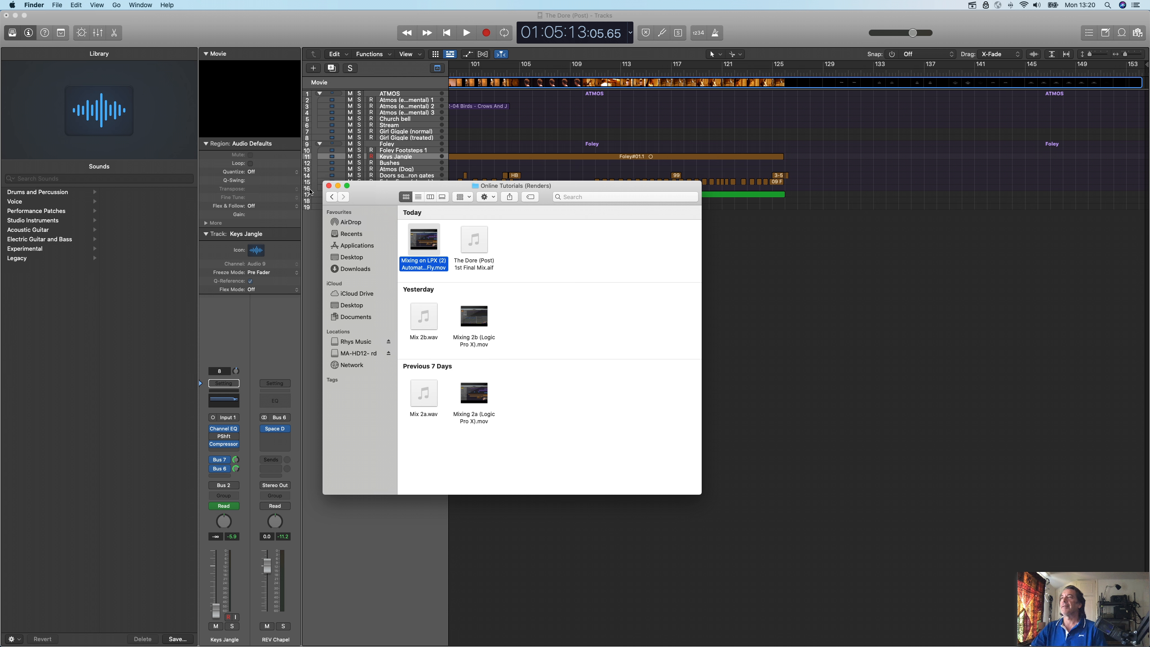
pyautogui.click(329, 186)
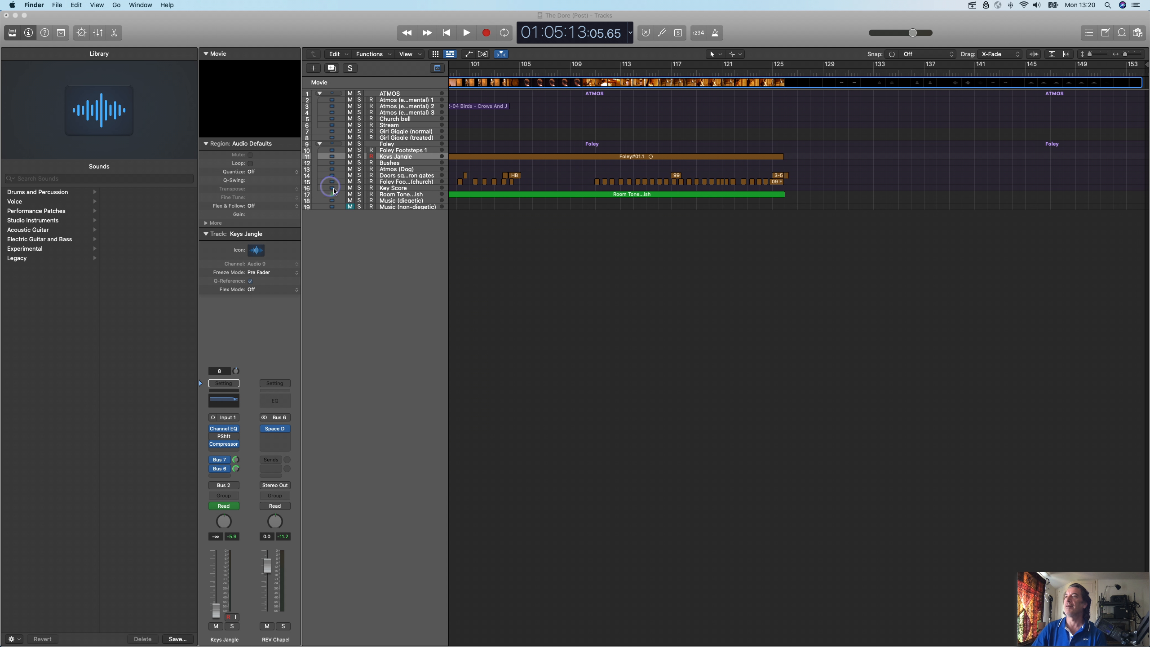
pyautogui.click(249, 24)
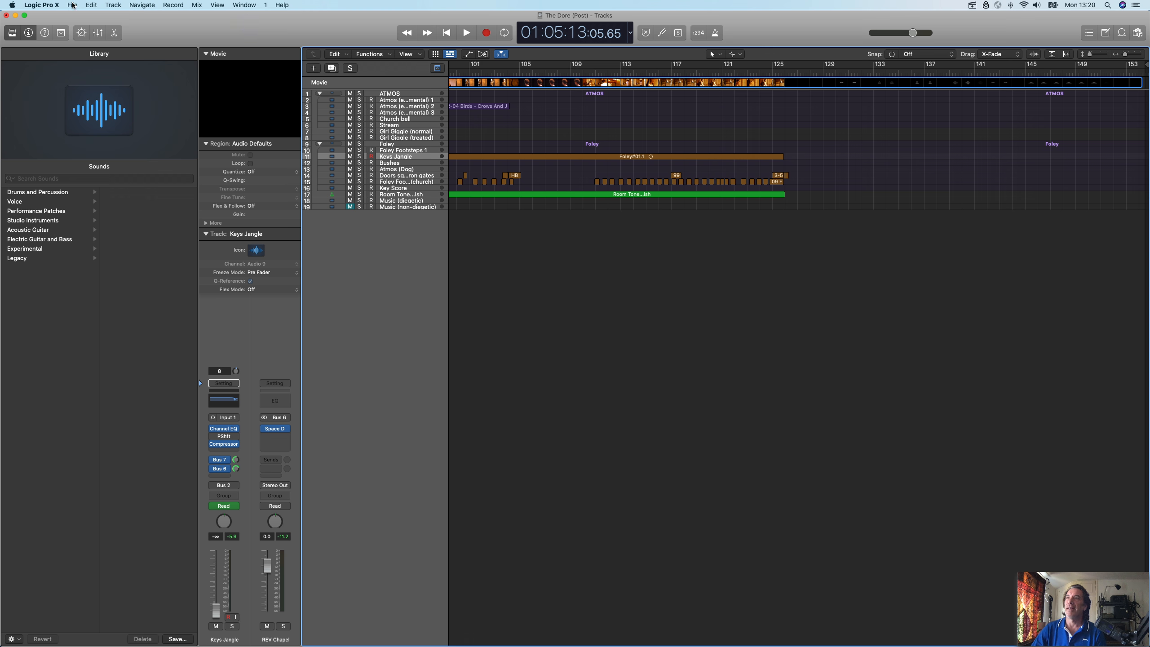
# Hide Logic Pro X and switch to Final Cut Pro.
pyautogui.click(42, 5)
pyautogui.click(67, 145)
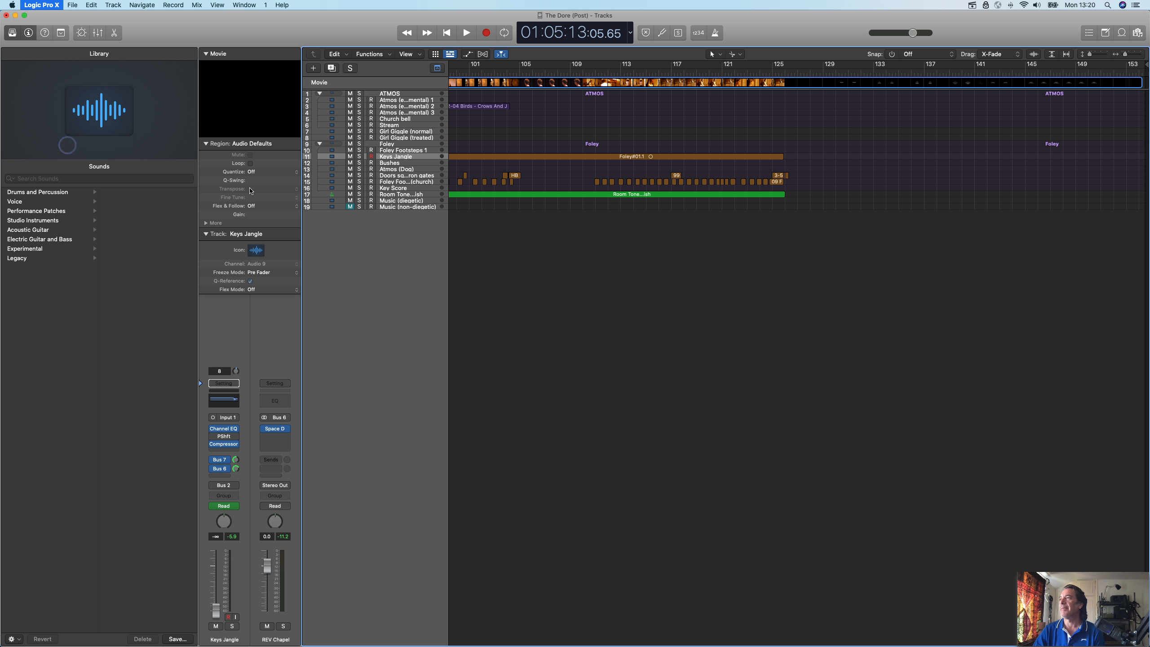
pyautogui.click(648, 208)
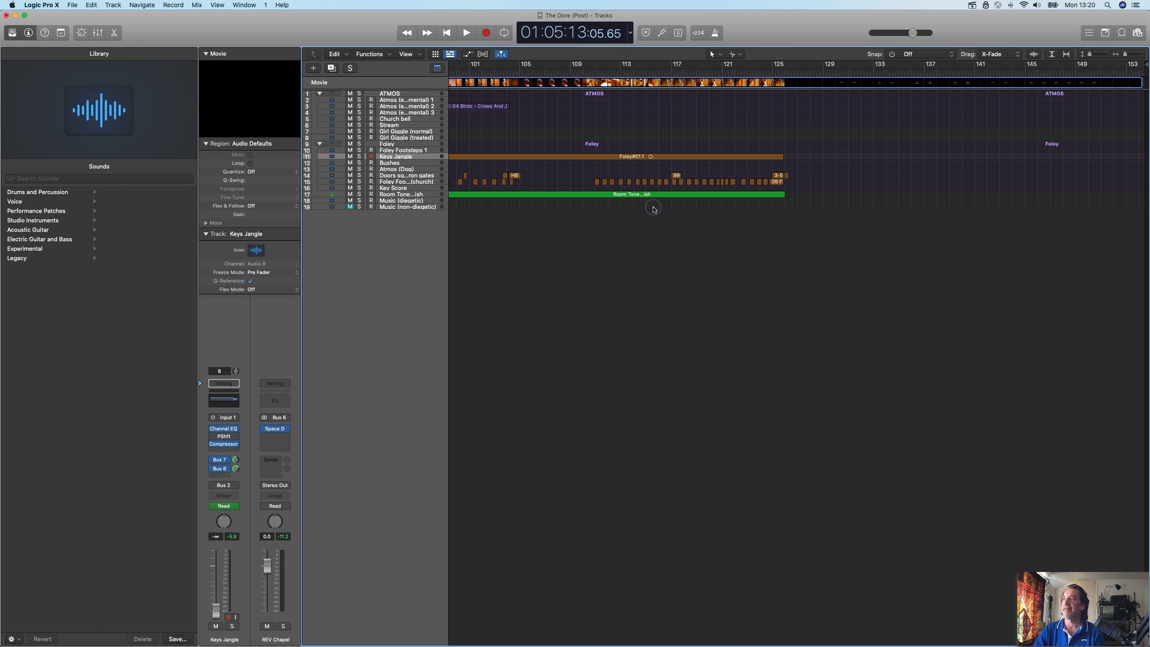
pyautogui.moveTo(559, 645)
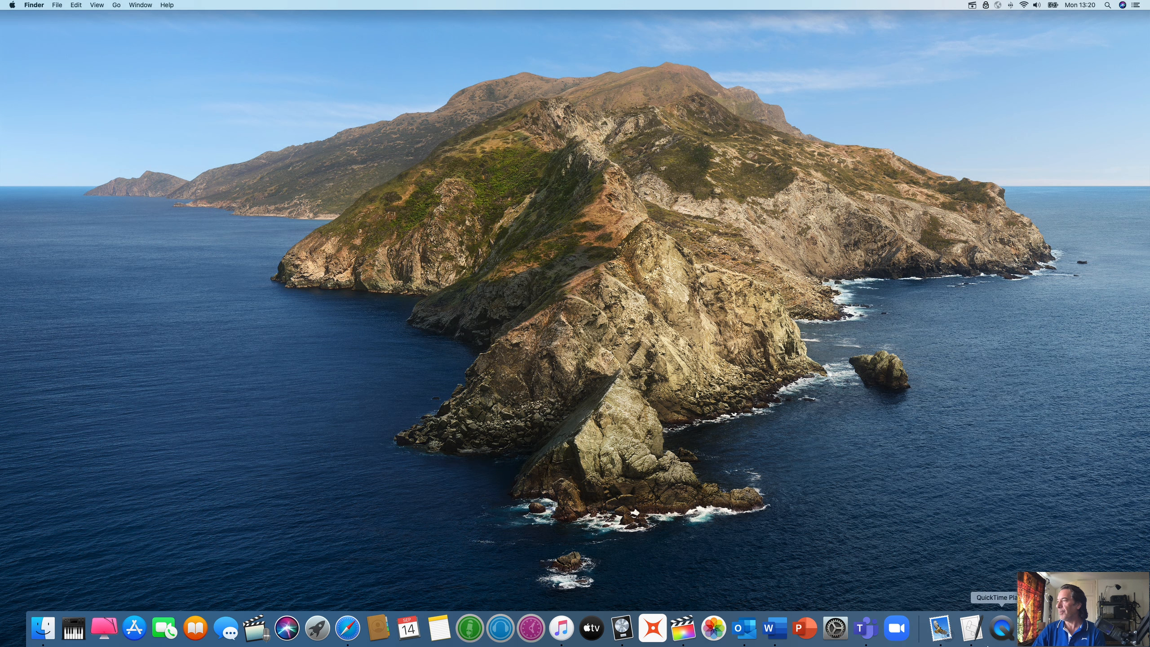
pyautogui.click(682, 628)
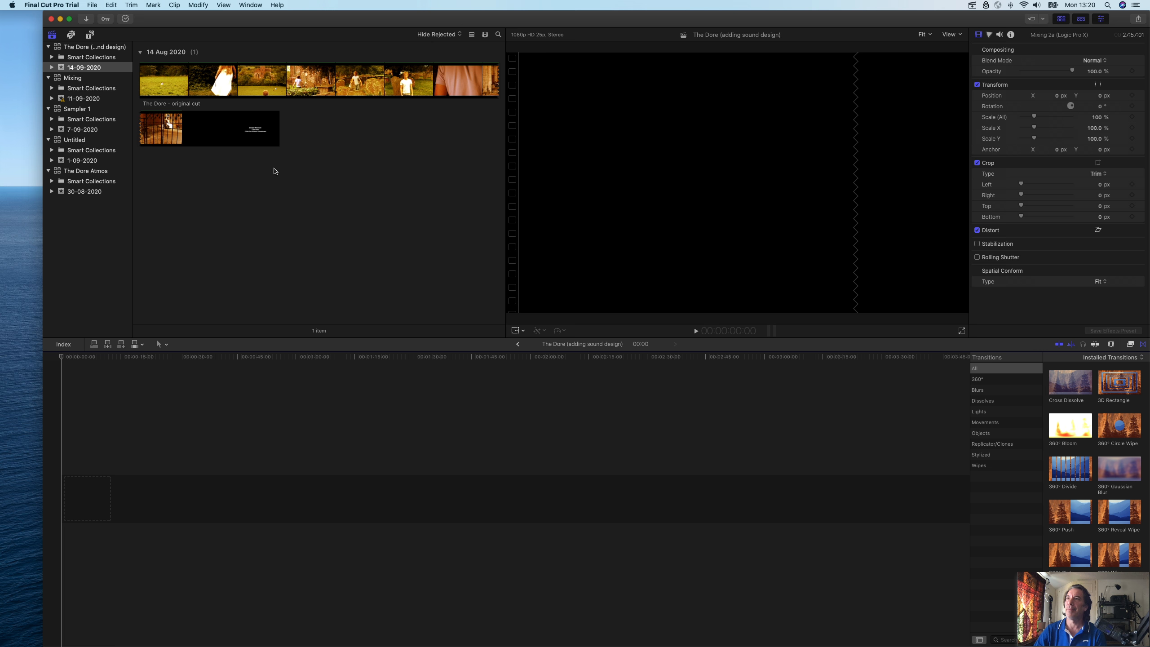
# Place the whole "The Dore - original cut" clip at the start of the empty timeline, accepting the copy between libraries.
pyautogui.click(165, 91)
pyautogui.moveTo(190, 423); pyautogui.dragTo(464, 255)
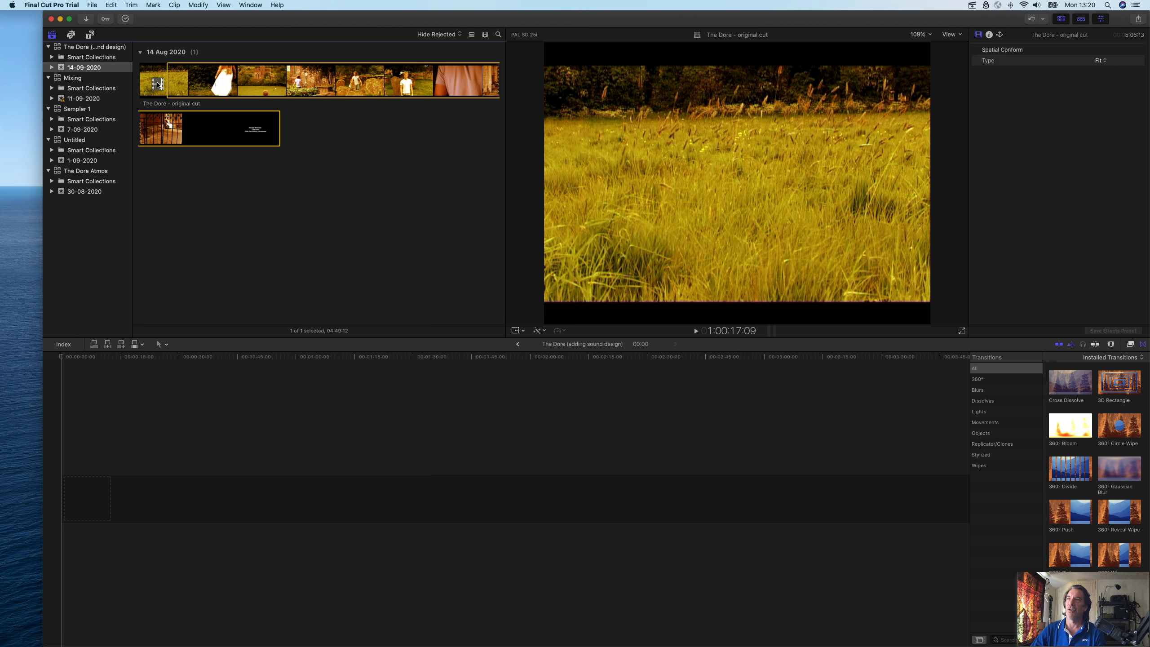
pyautogui.moveTo(168, 90); pyautogui.dragTo(99, 491)
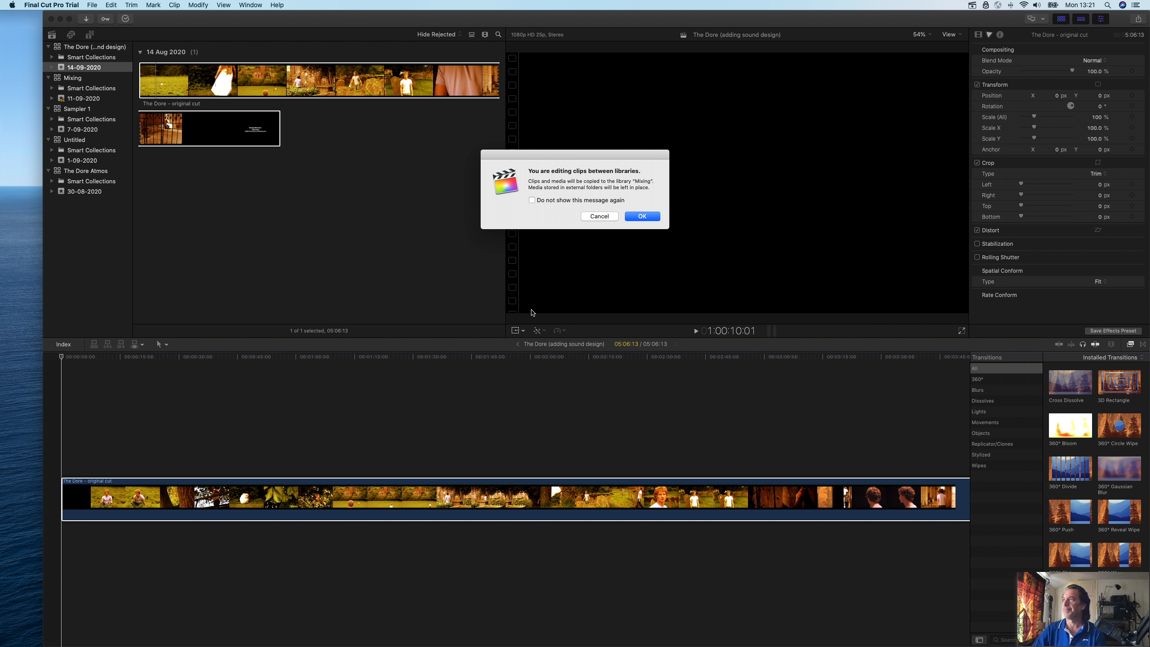
pyautogui.click(649, 216)
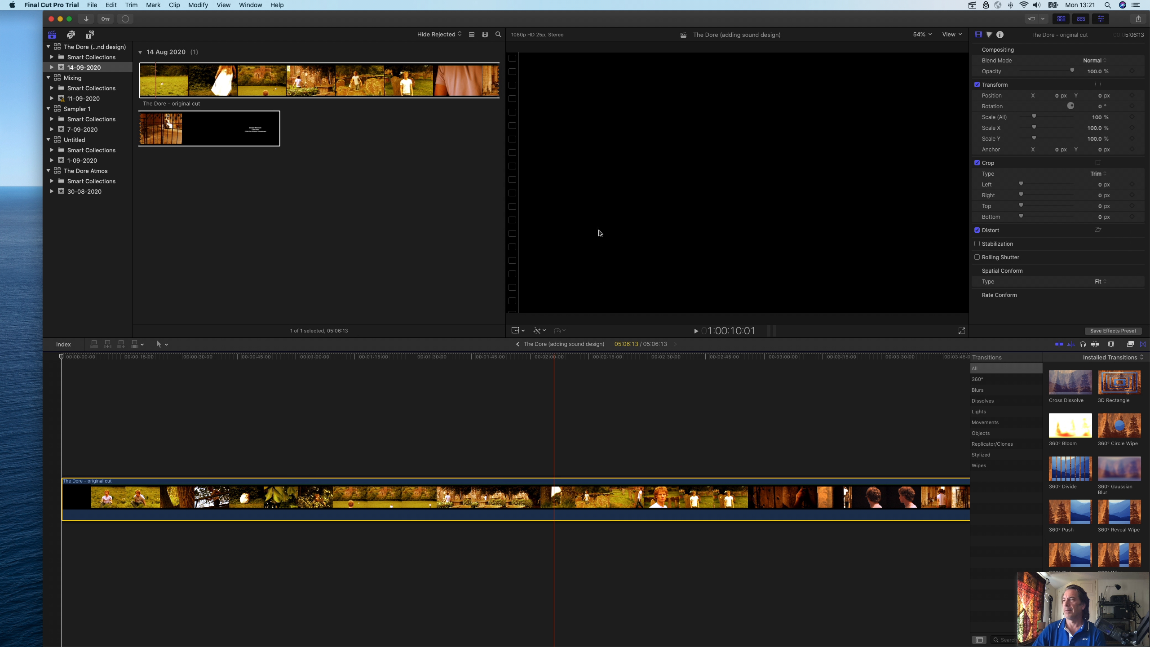
pyautogui.click(320, 447)
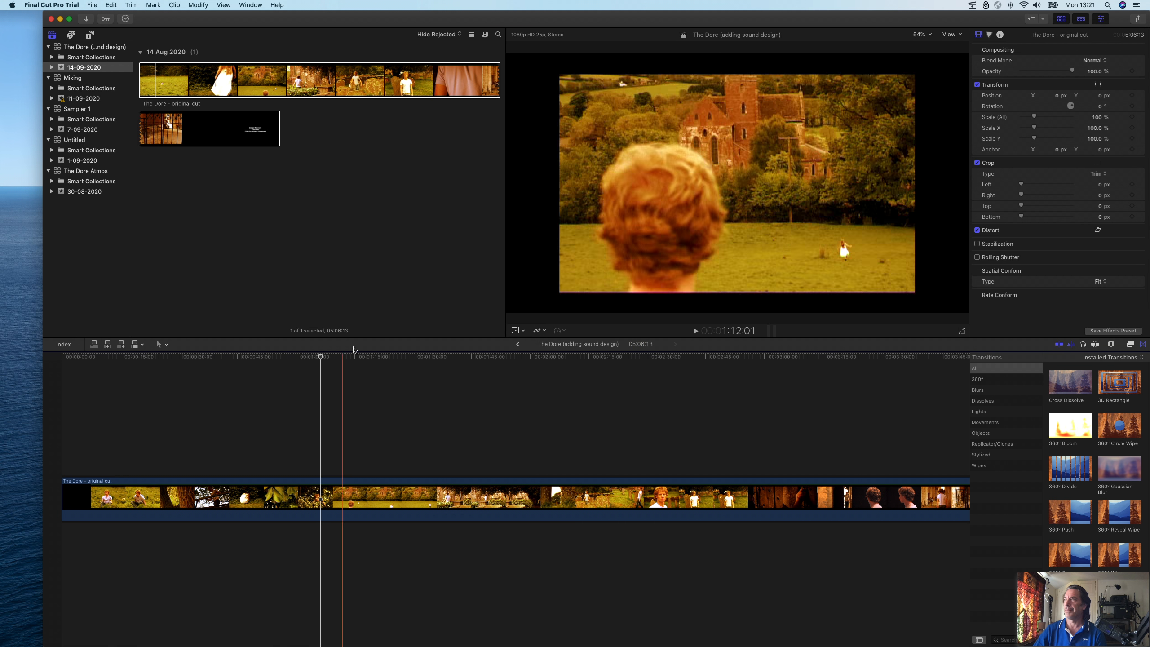
# Import the "The Dore (Post) 1st Final Mix" audio from the Online Tutorials (Renders) folder into the 14-09-2020 event, copying it to the library.
pyautogui.click(92, 6)
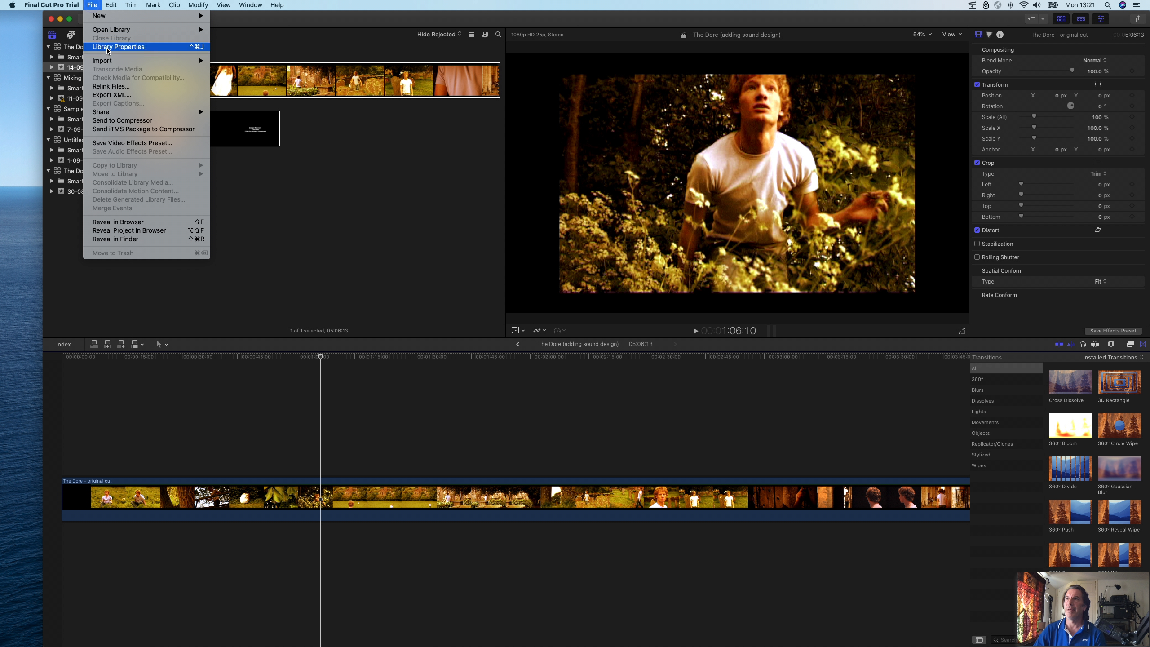
pyautogui.moveTo(114, 62)
pyautogui.click(252, 63)
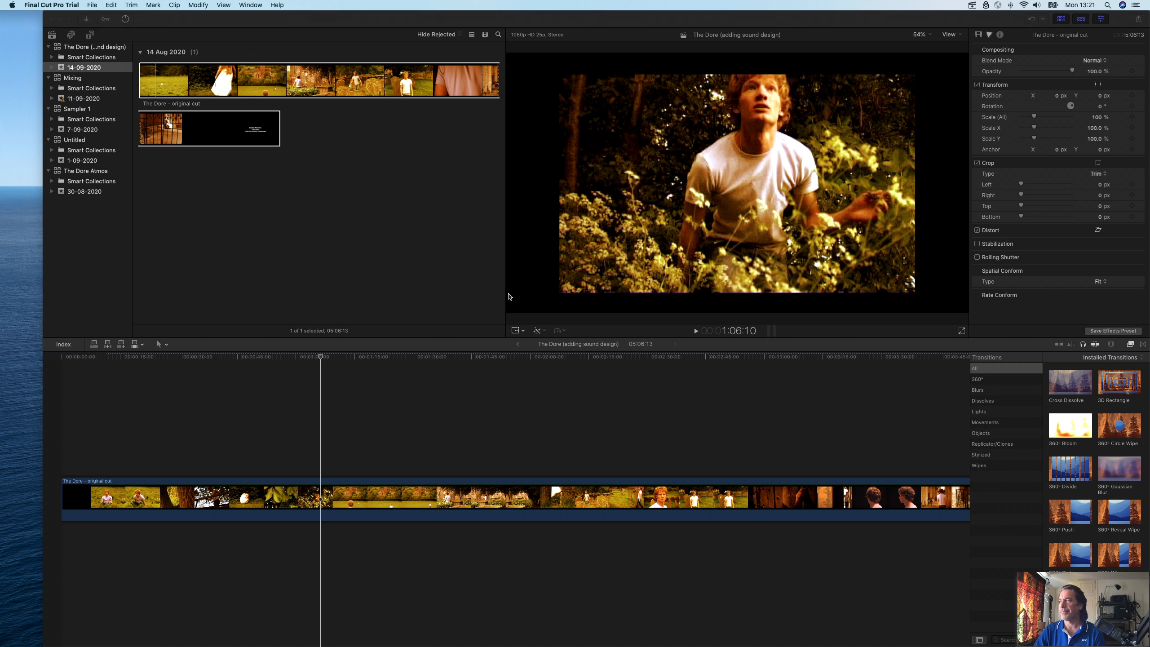
pyautogui.scroll(-10, 430, 388)
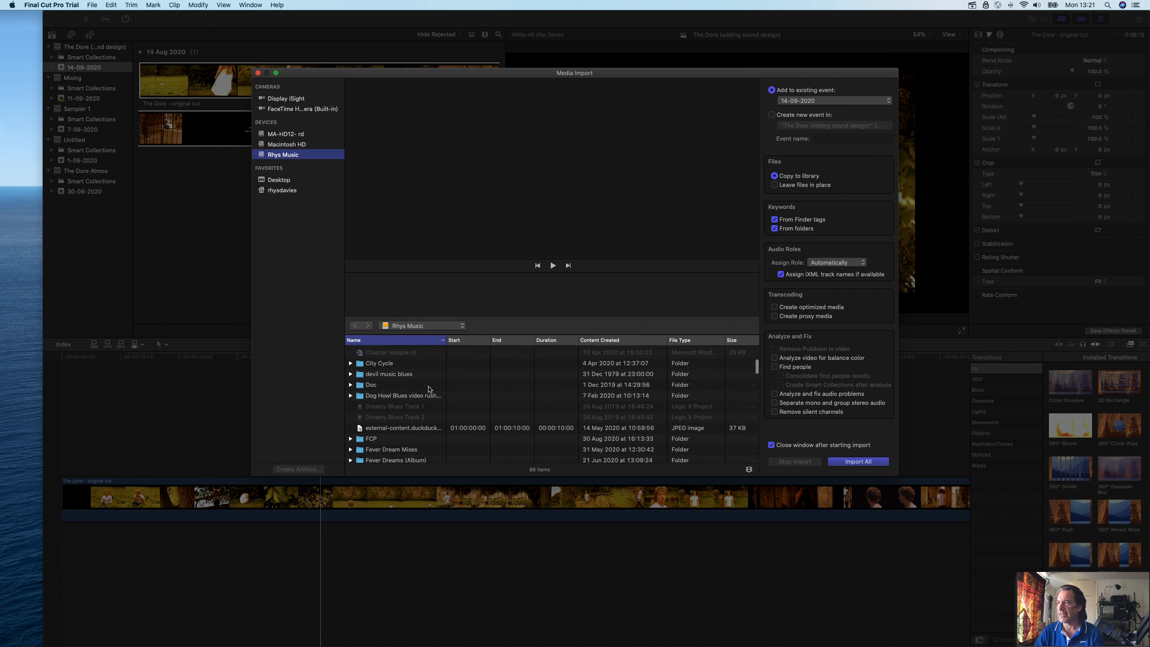
pyautogui.scroll(-10, 428, 388)
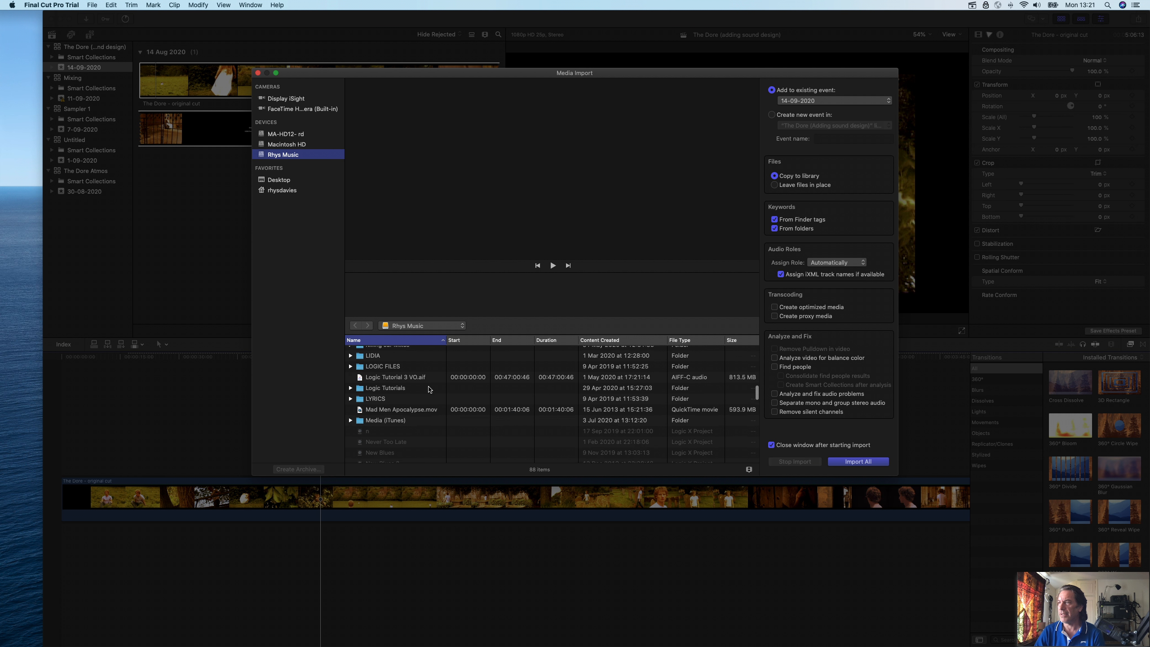
pyautogui.scroll(-3, 429, 390)
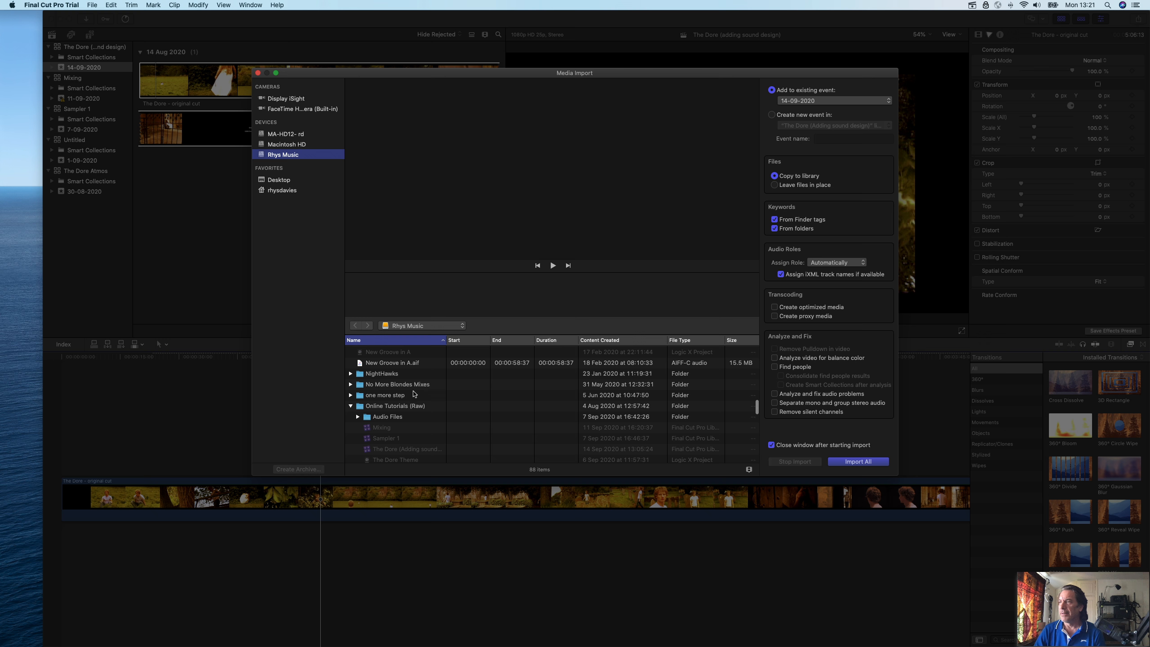
pyautogui.scroll(-3, 398, 406)
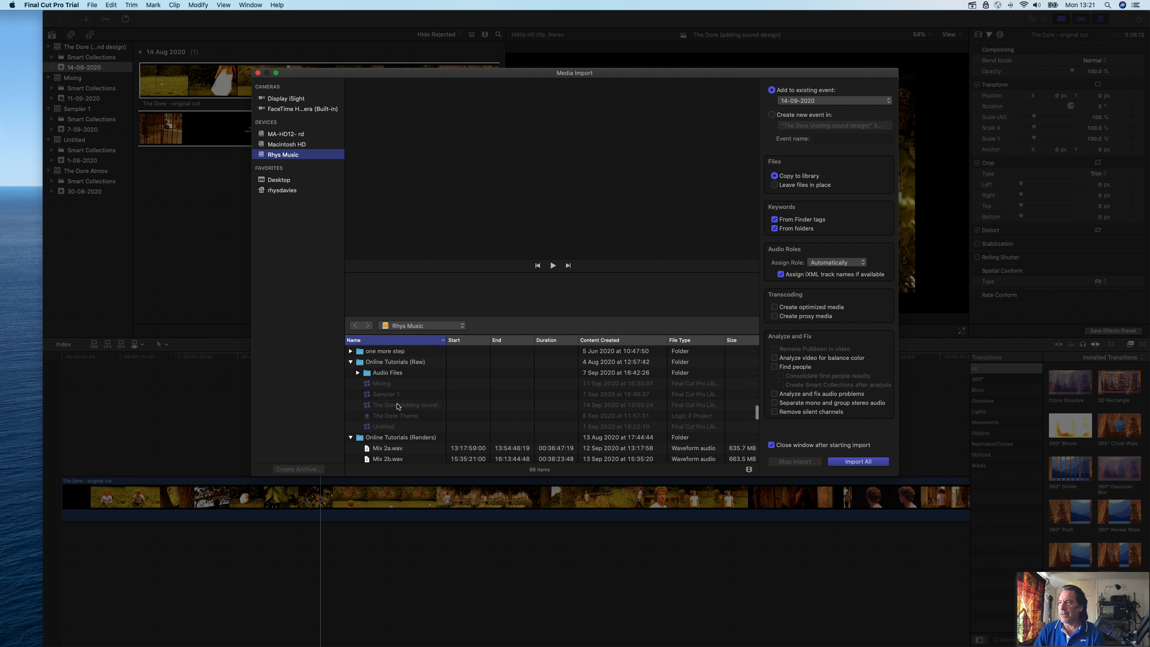
pyautogui.scroll(-5, 398, 407)
pyautogui.scroll(-2, 397, 407)
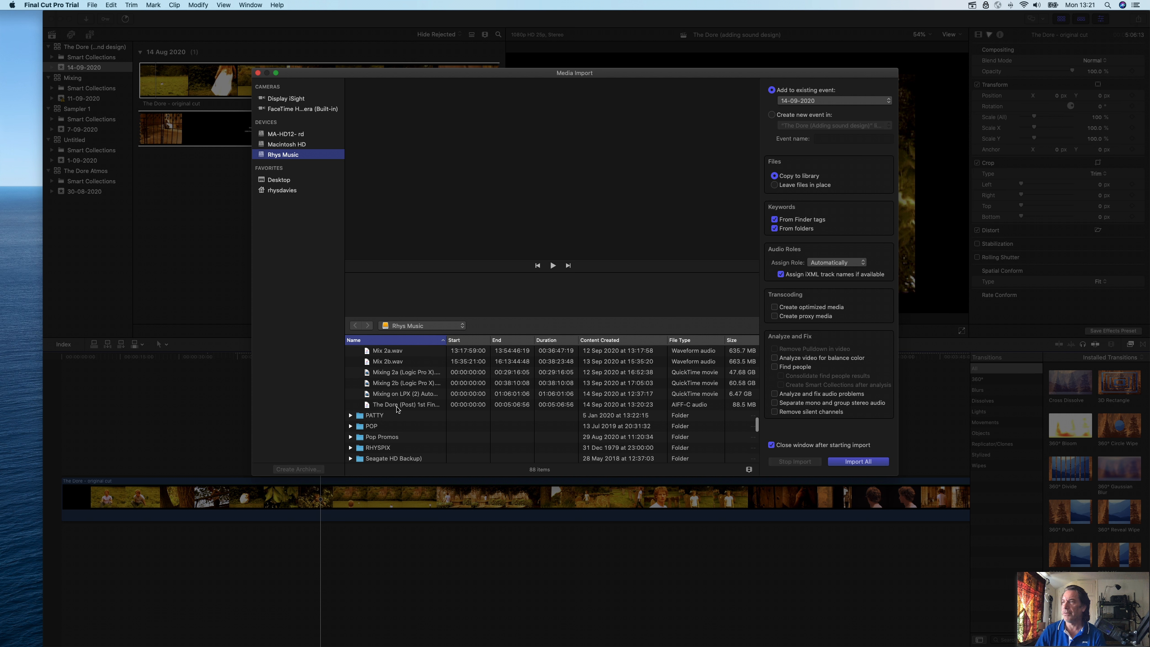
pyautogui.click(396, 406)
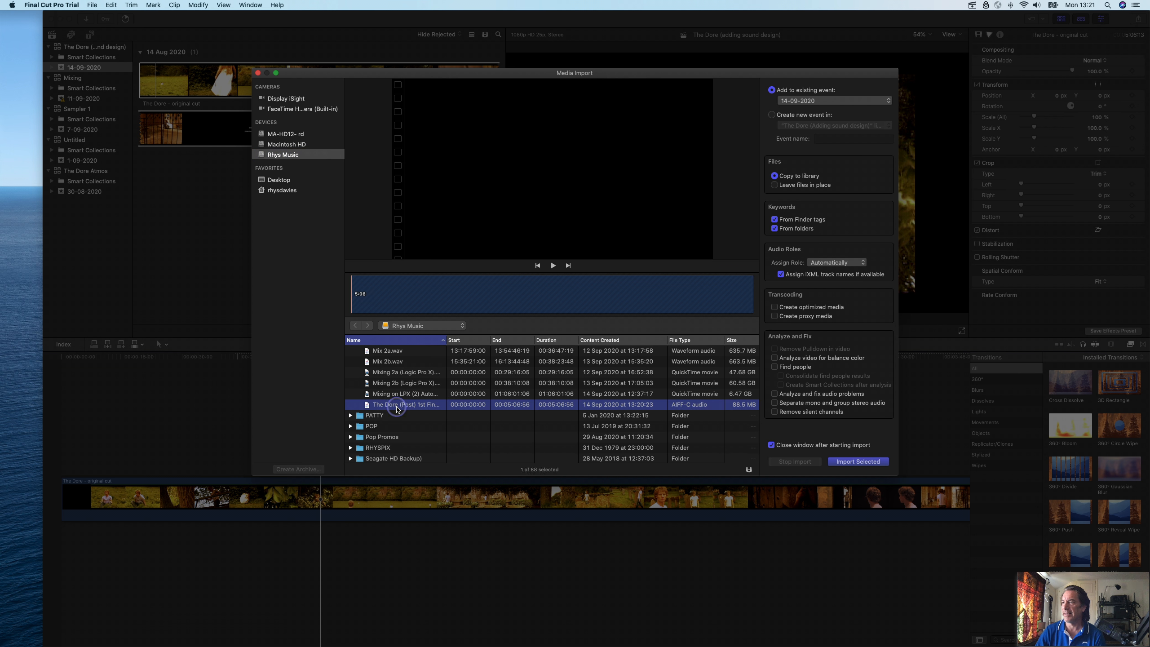
pyautogui.click(845, 462)
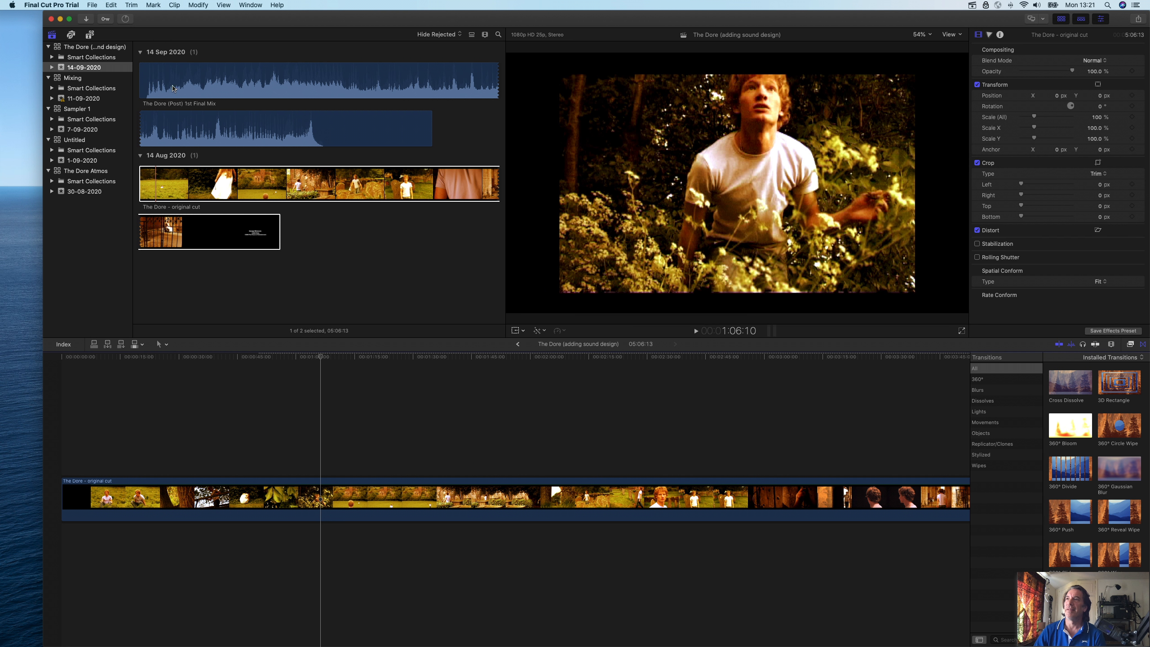
# Try to add the imported final mix beneath the film clip in the timeline, accepting the copy between libraries.
pyautogui.click(139, 88)
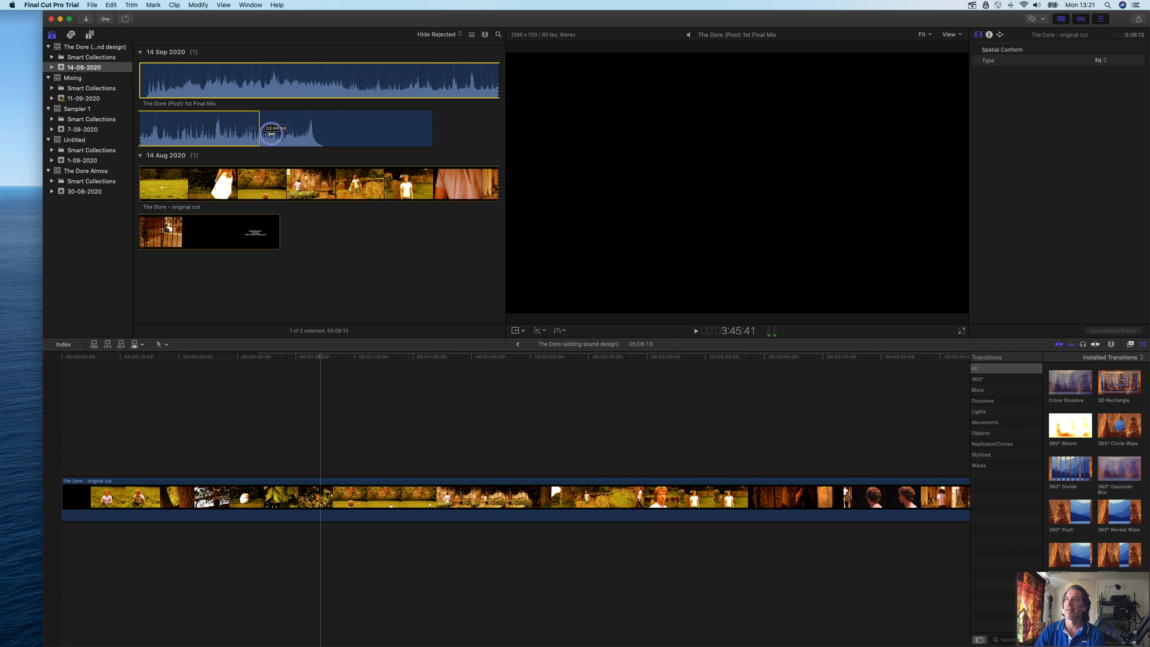
pyautogui.moveTo(144, 92); pyautogui.dragTo(59, 539)
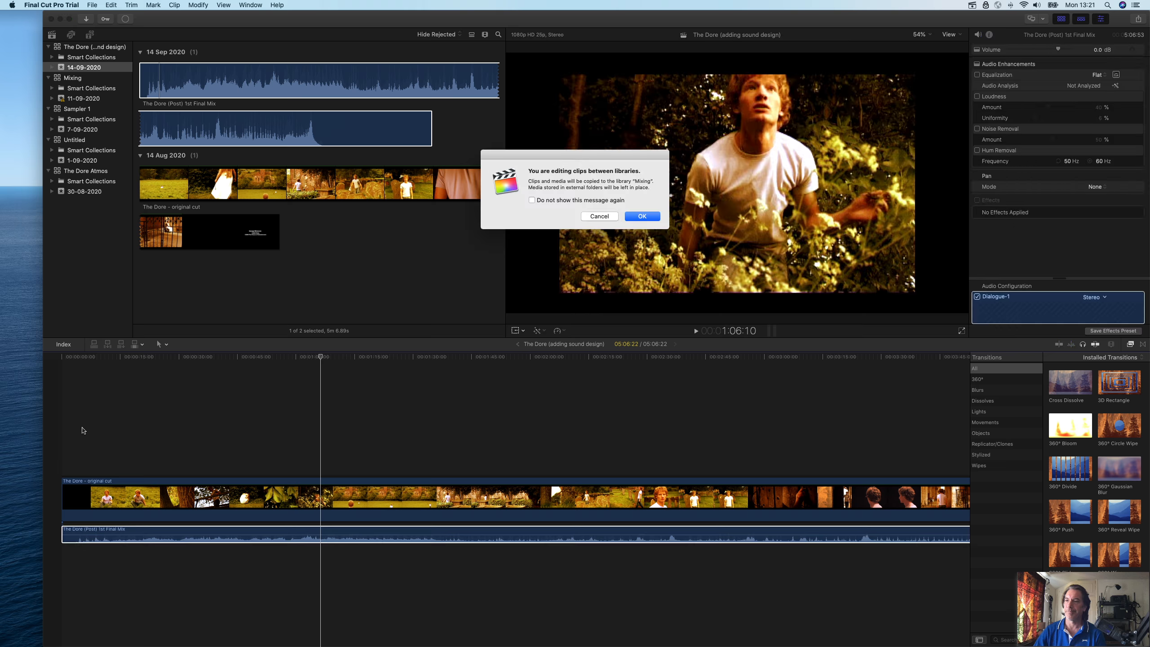
pyautogui.click(641, 217)
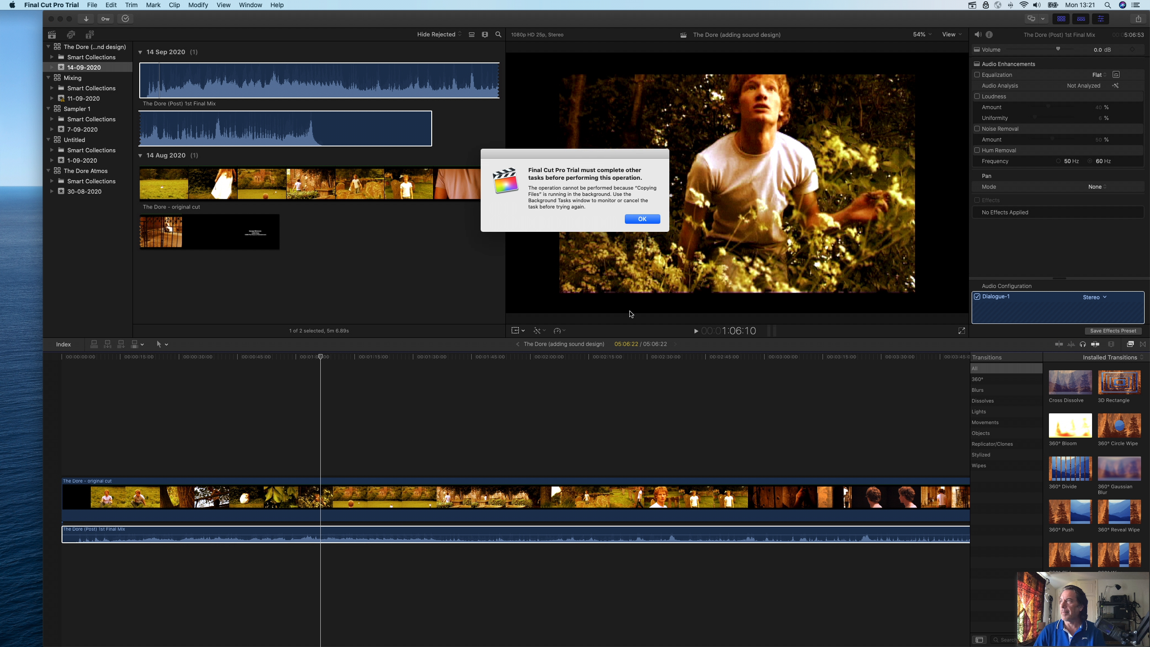
pyautogui.click(643, 220)
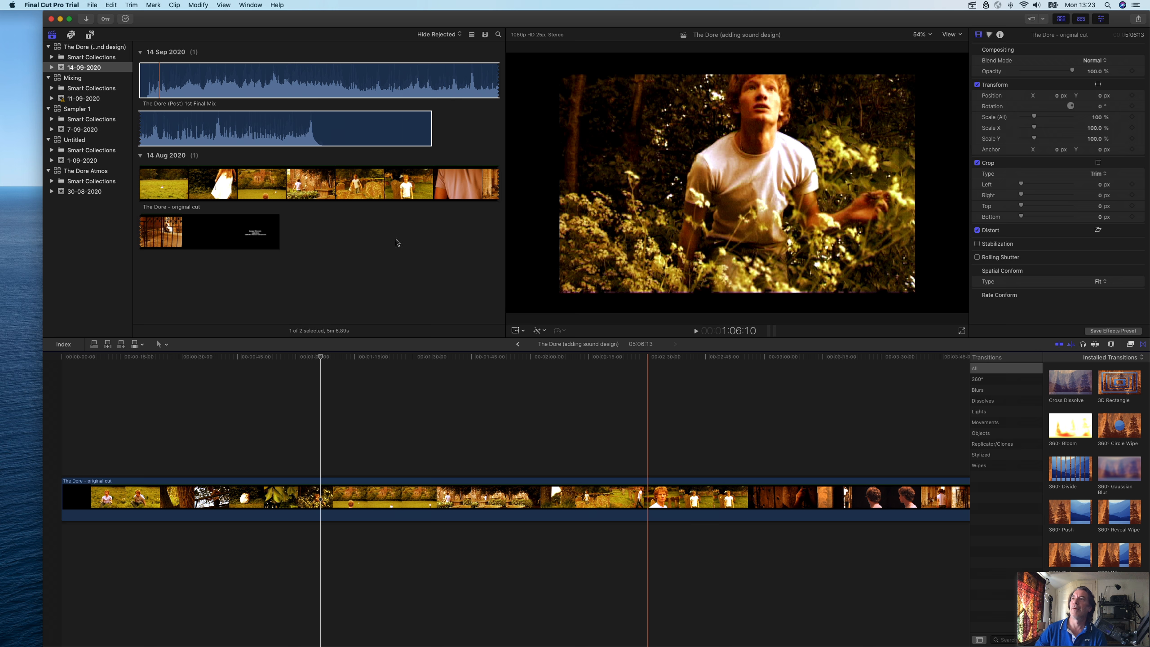
# Attach the "The Dore (Post) 1st Final Mix" audio beneath the original cut at the timeline's start, and play from about 4 seconds.
pyautogui.click(190, 80)
pyautogui.moveTo(191, 80); pyautogui.dragTo(60, 540)
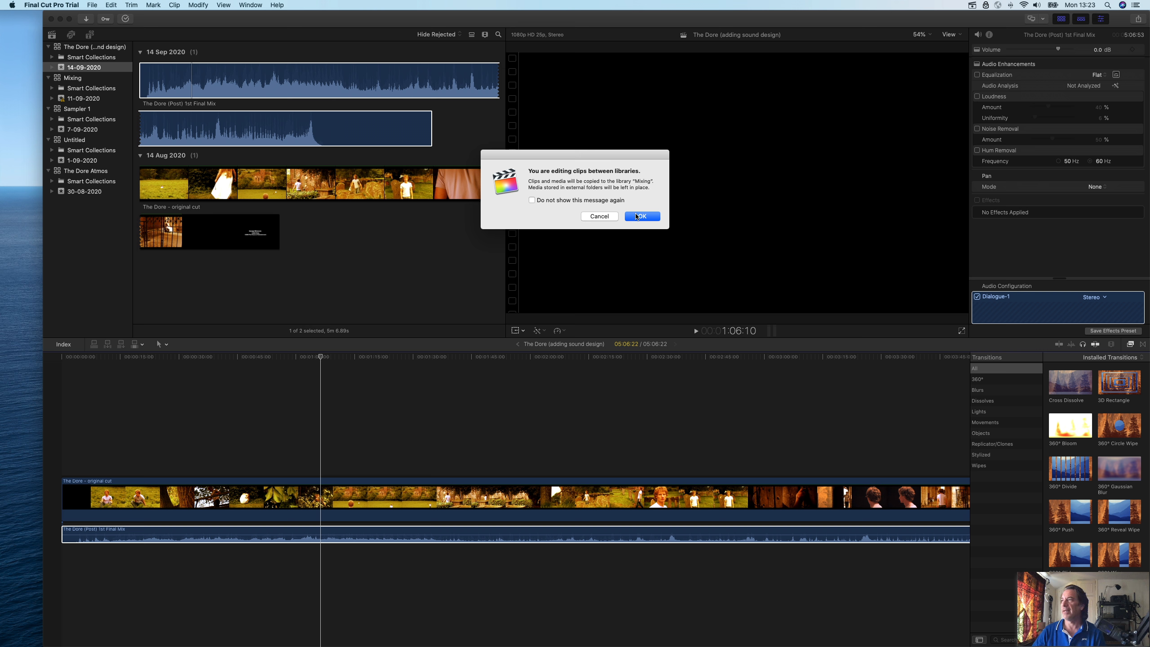
pyautogui.click(636, 217)
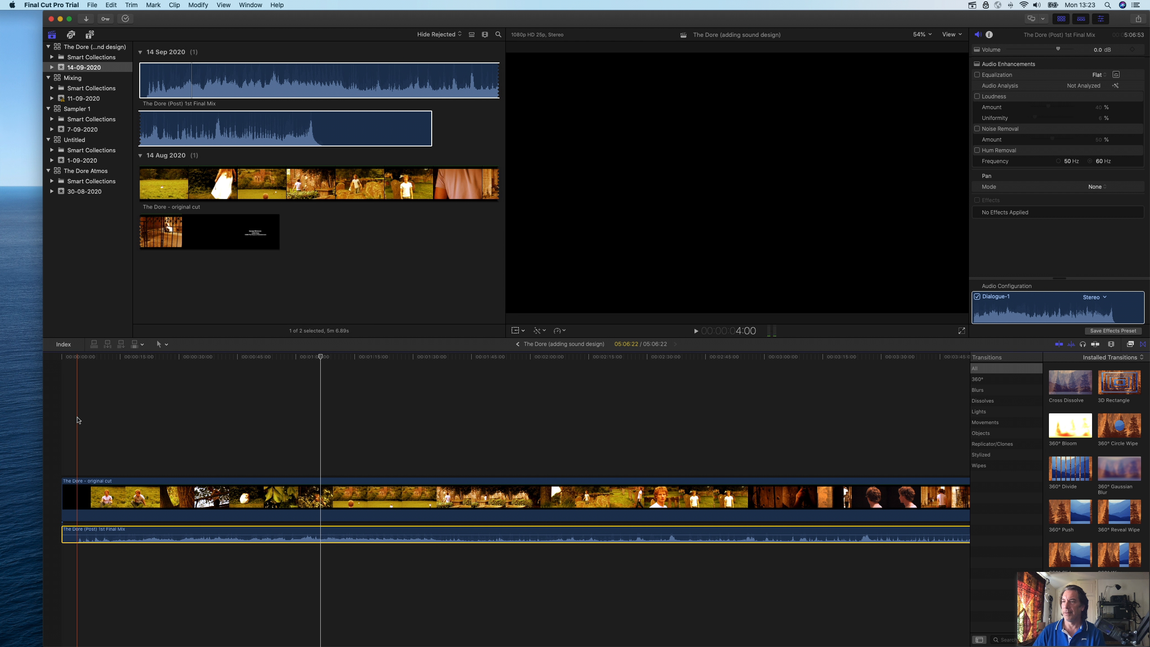
pyautogui.click(78, 420)
pyautogui.press('space')
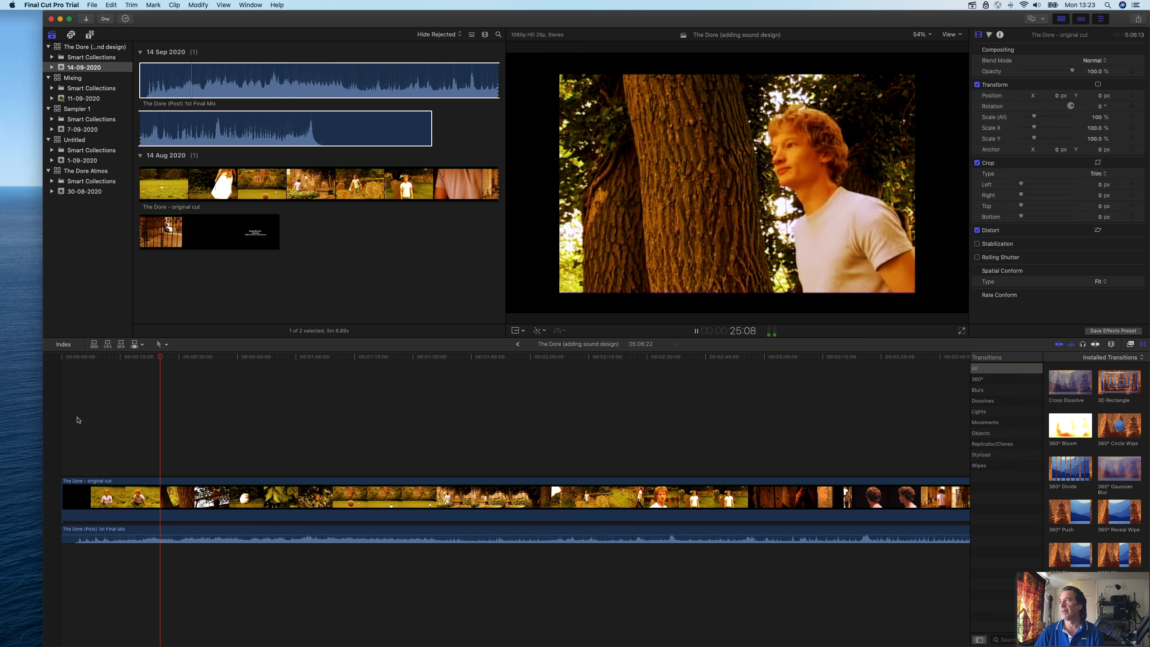
# Stop playback and play the combined film and mix from about 3:06 to check the church scene.
pyautogui.press('space')
pyautogui.hscroll(8, 582, 458)
pyautogui.hscroll(9, 582, 457)
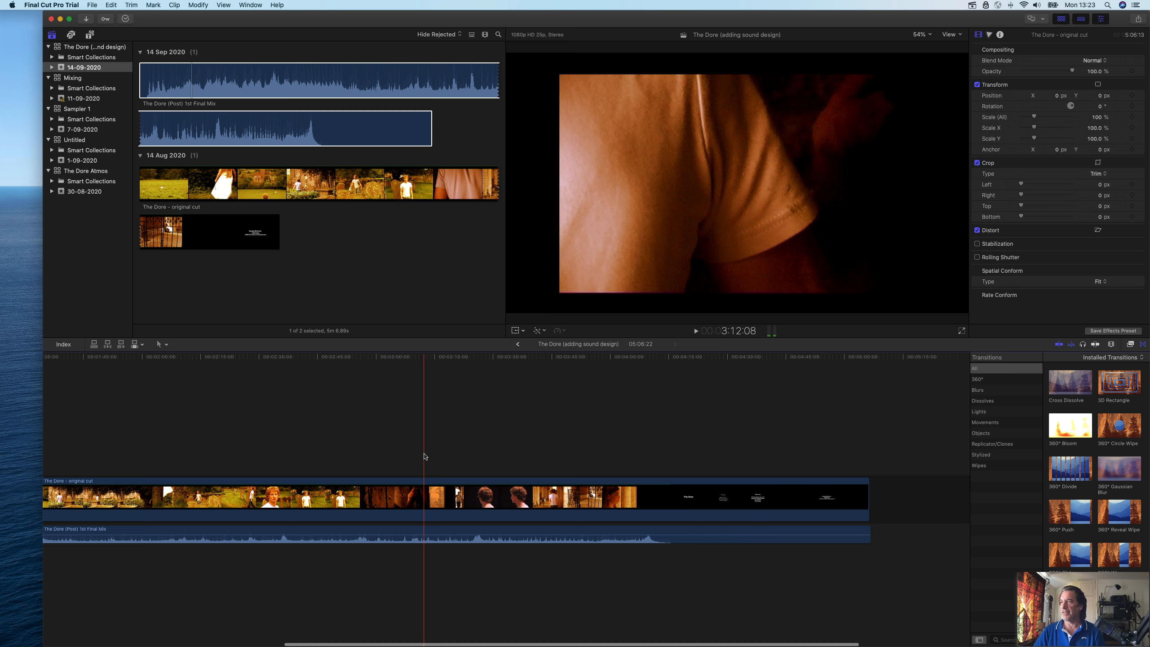
pyautogui.click(403, 460)
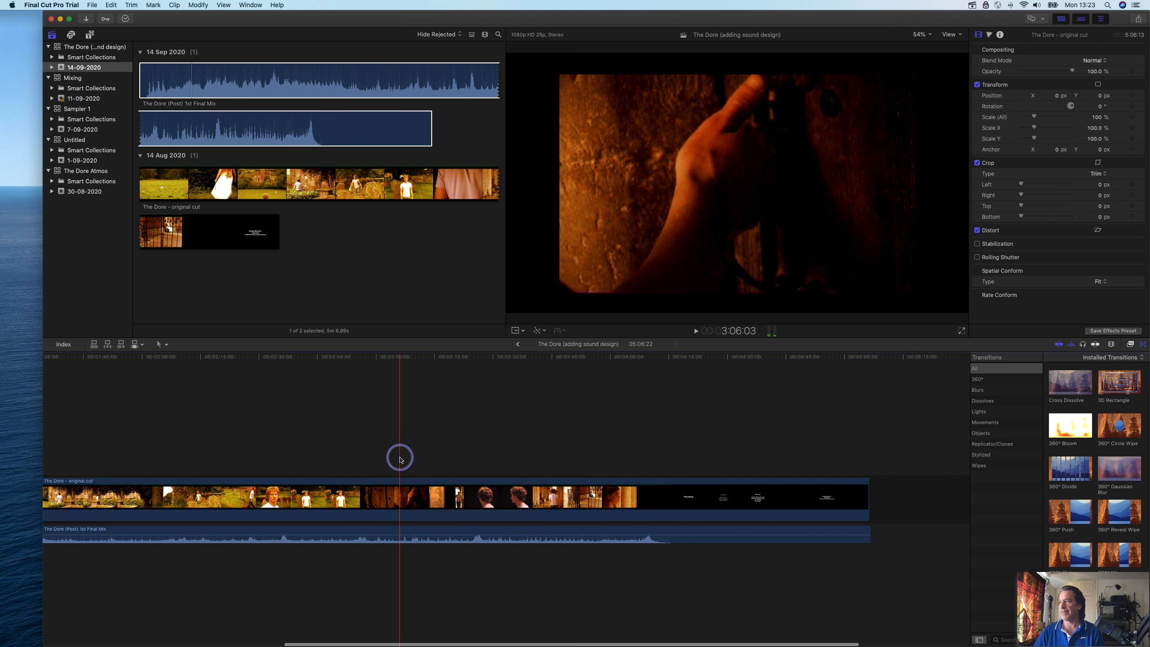
pyautogui.press('space')
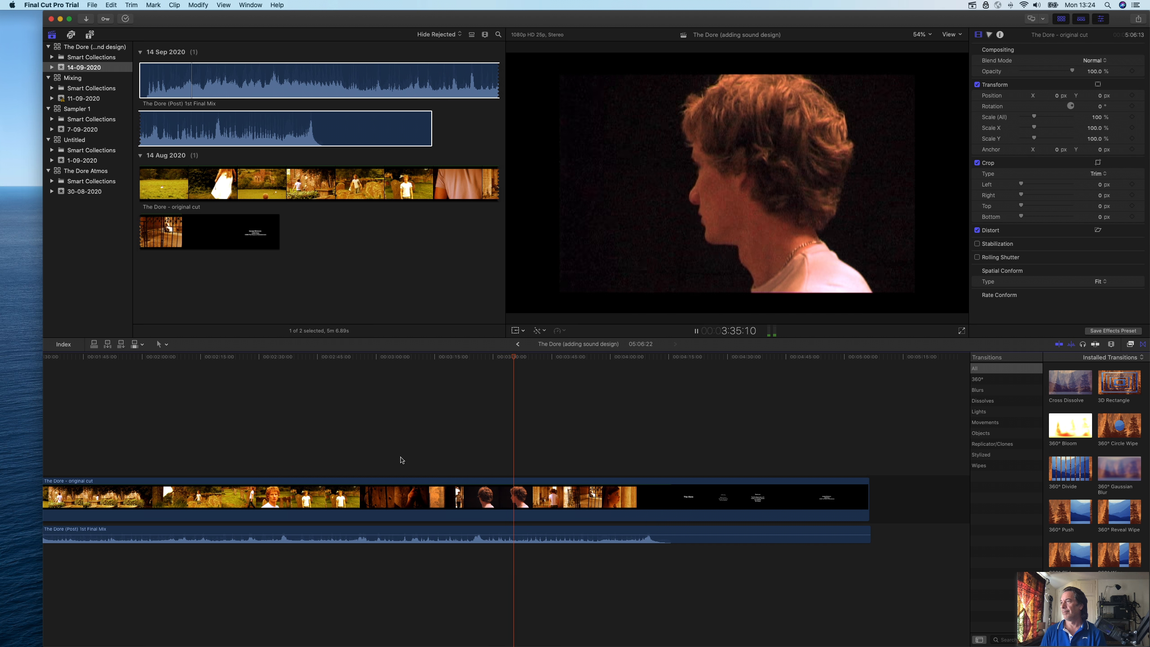
pyautogui.press('space')
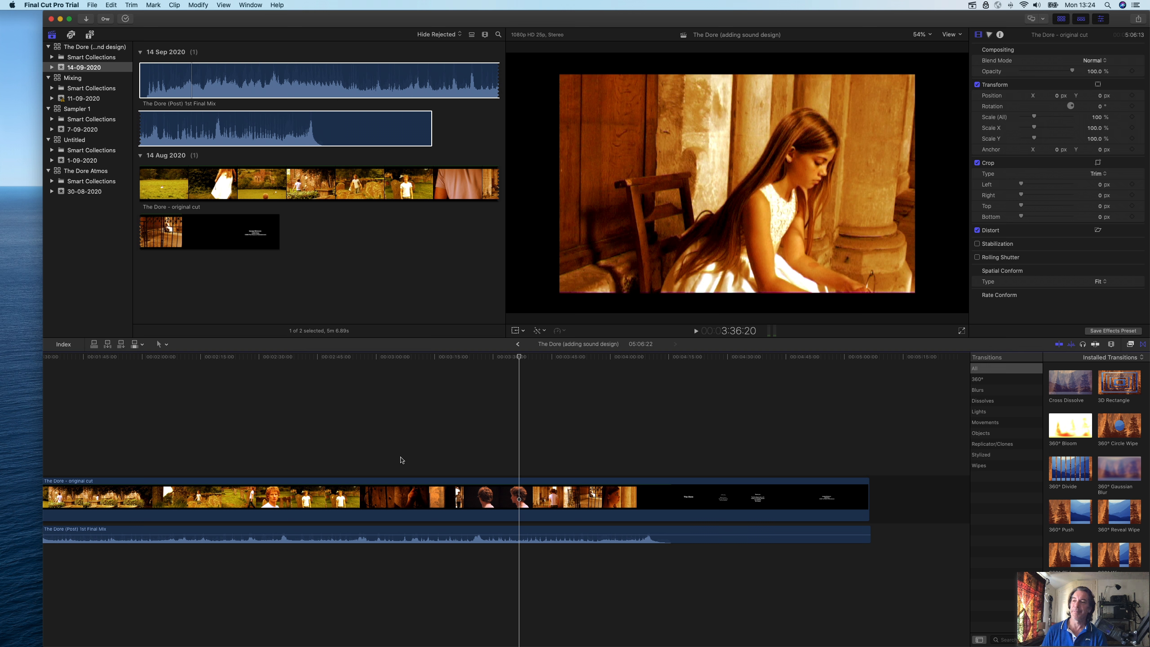
# Export the project as a master file titled "The Dore (Post) 1st Final Mix", saving it in the Online Tutorials (Renders) folder.
pyautogui.click(1139, 19)
pyautogui.click(1055, 58)
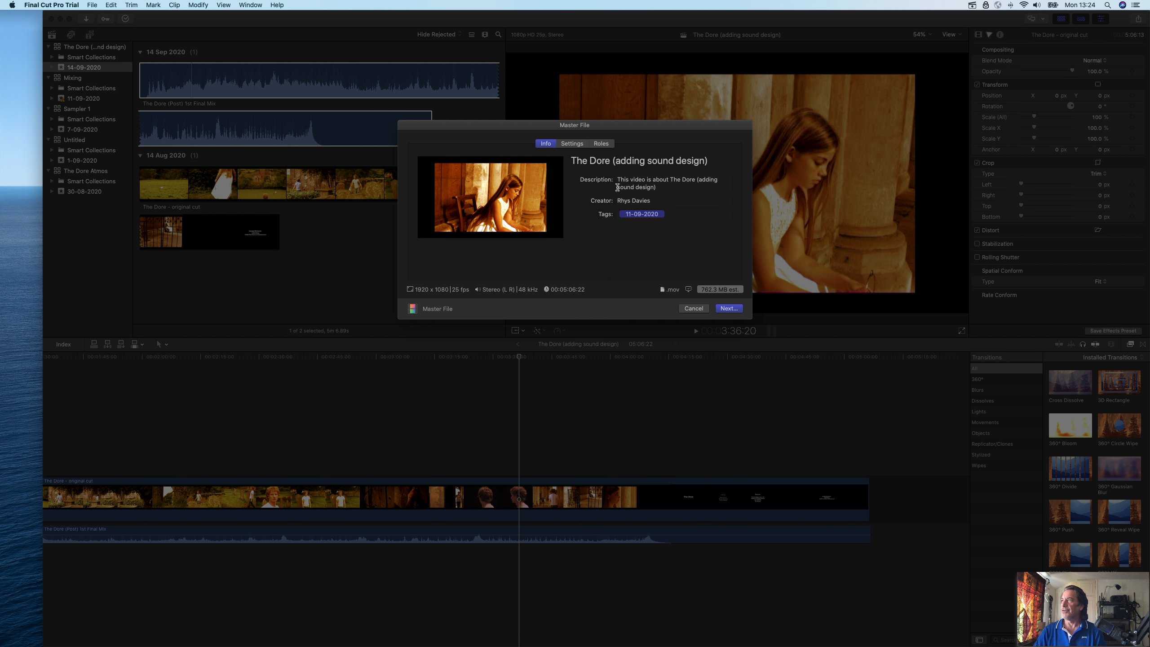
pyautogui.click(614, 160)
pyautogui.moveTo(613, 161); pyautogui.dragTo(714, 164)
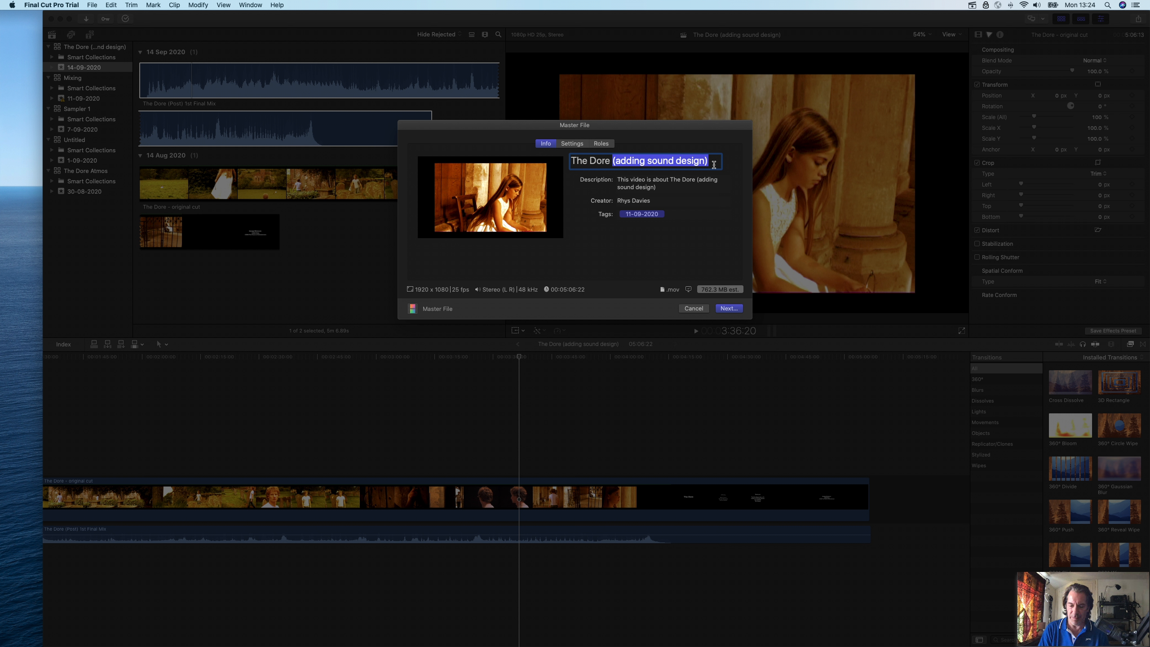
pyautogui.write('(Pos')
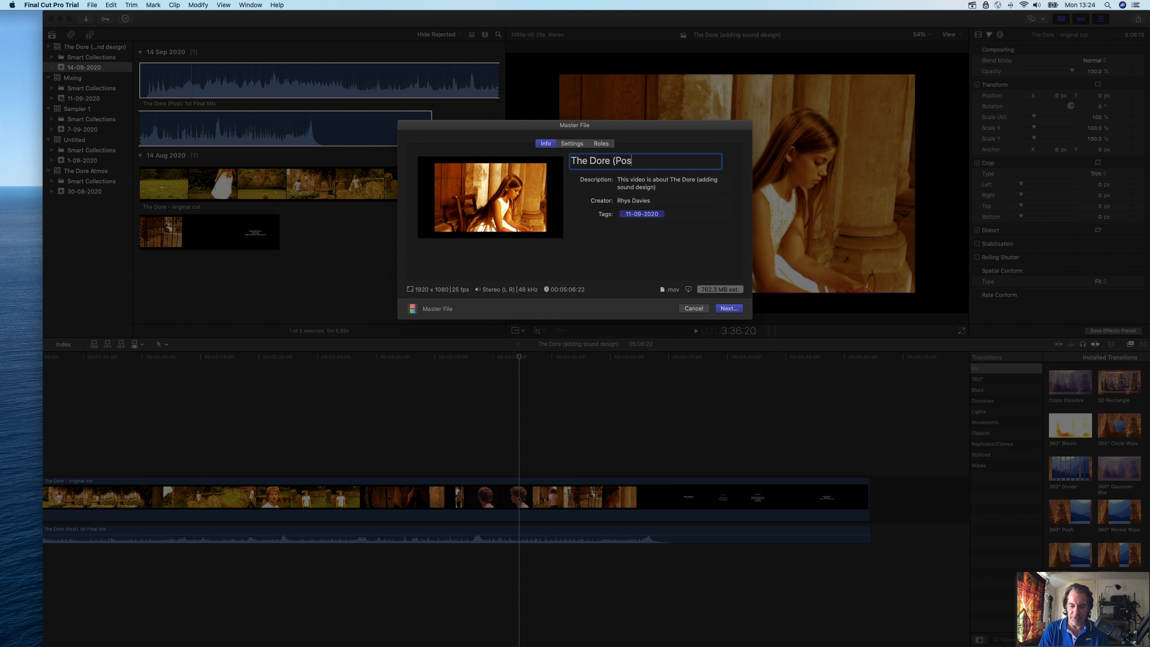
pyautogui.write(') 1st')
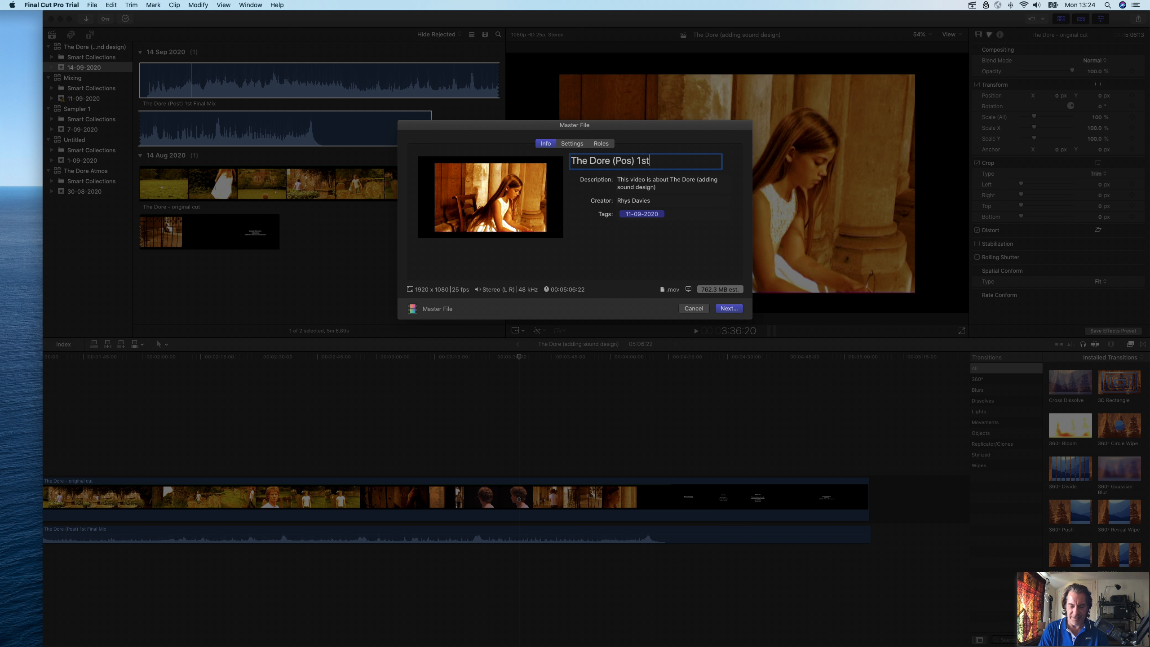
pyautogui.write(' Final Mix')
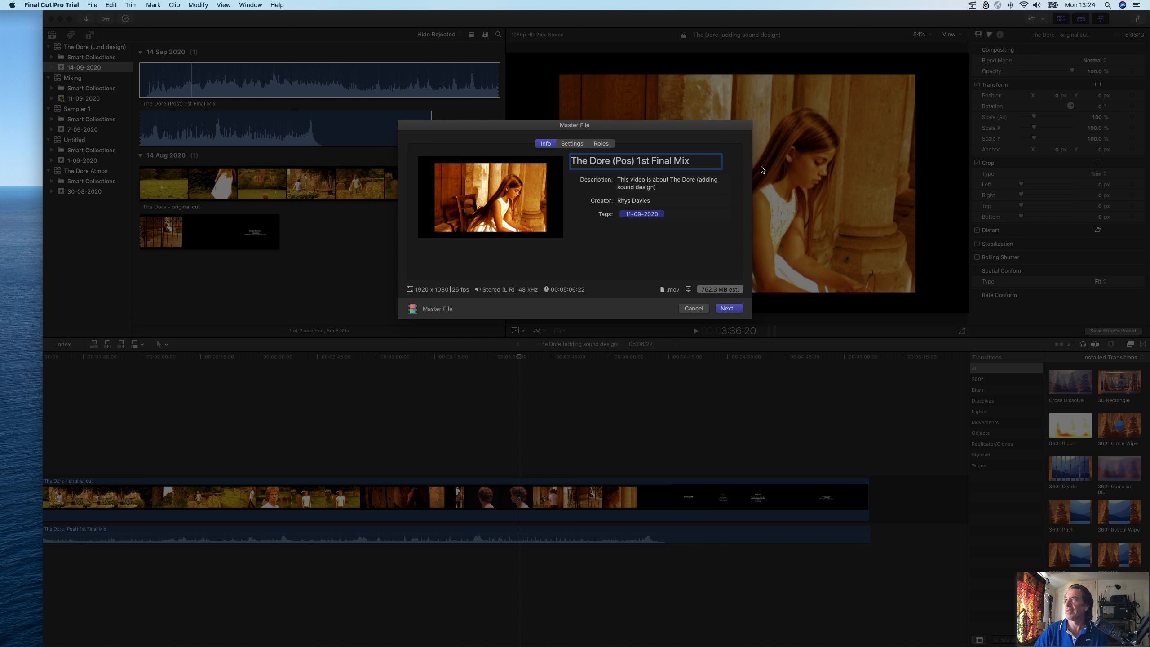
pyautogui.click(632, 161)
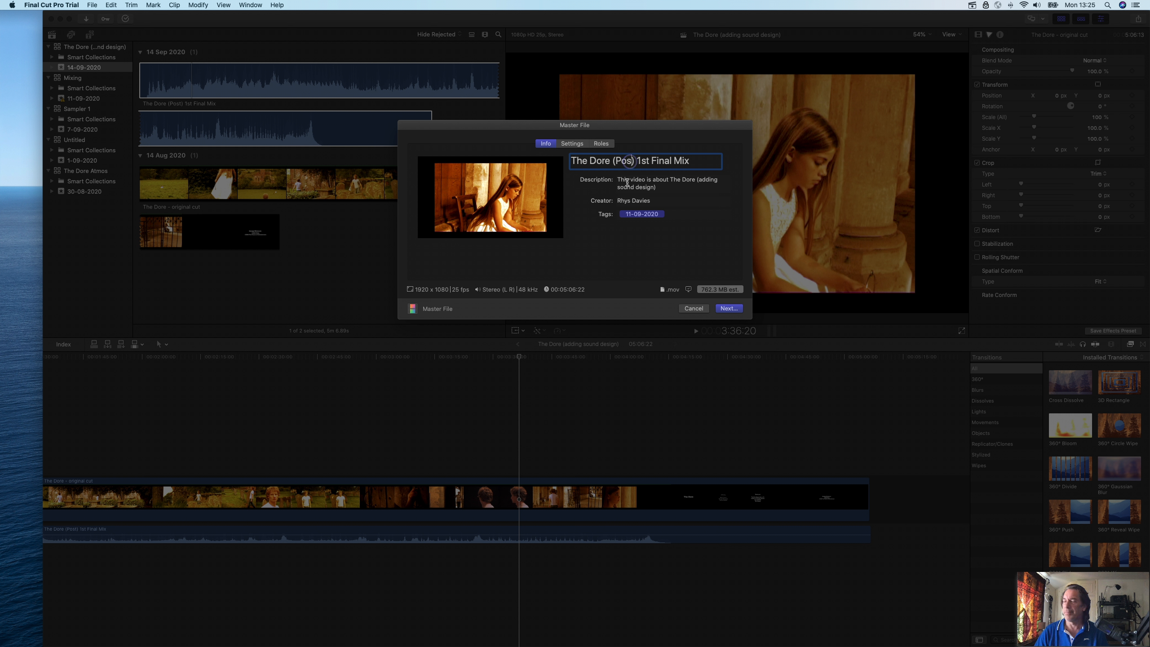
pyautogui.write('t')
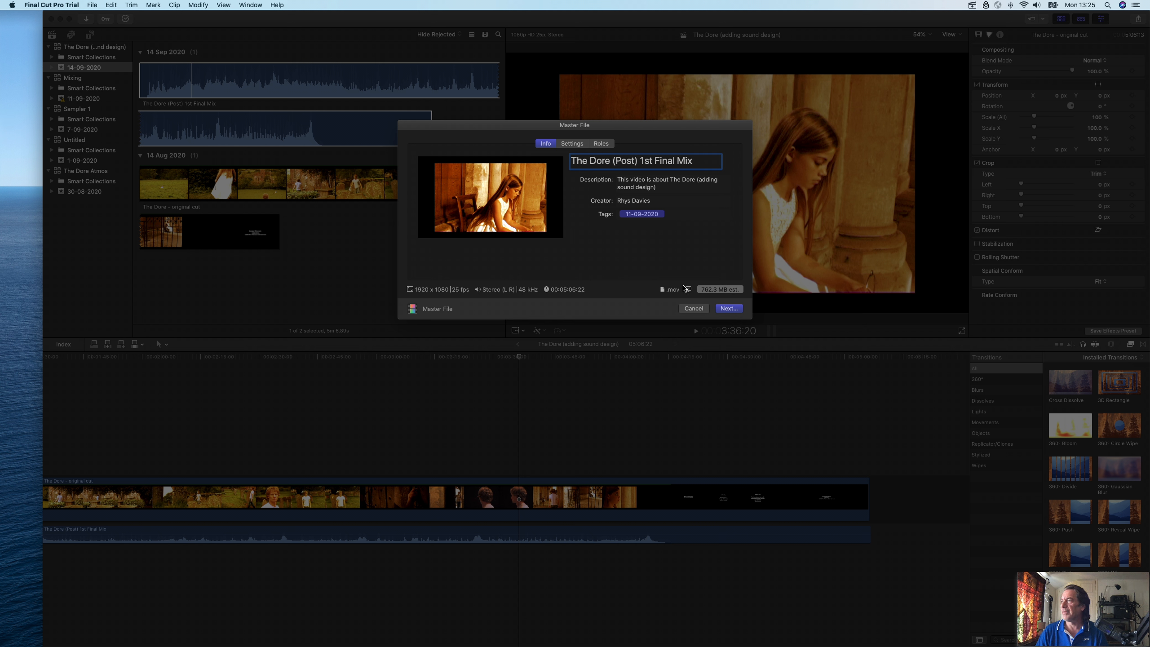
pyautogui.click(727, 308)
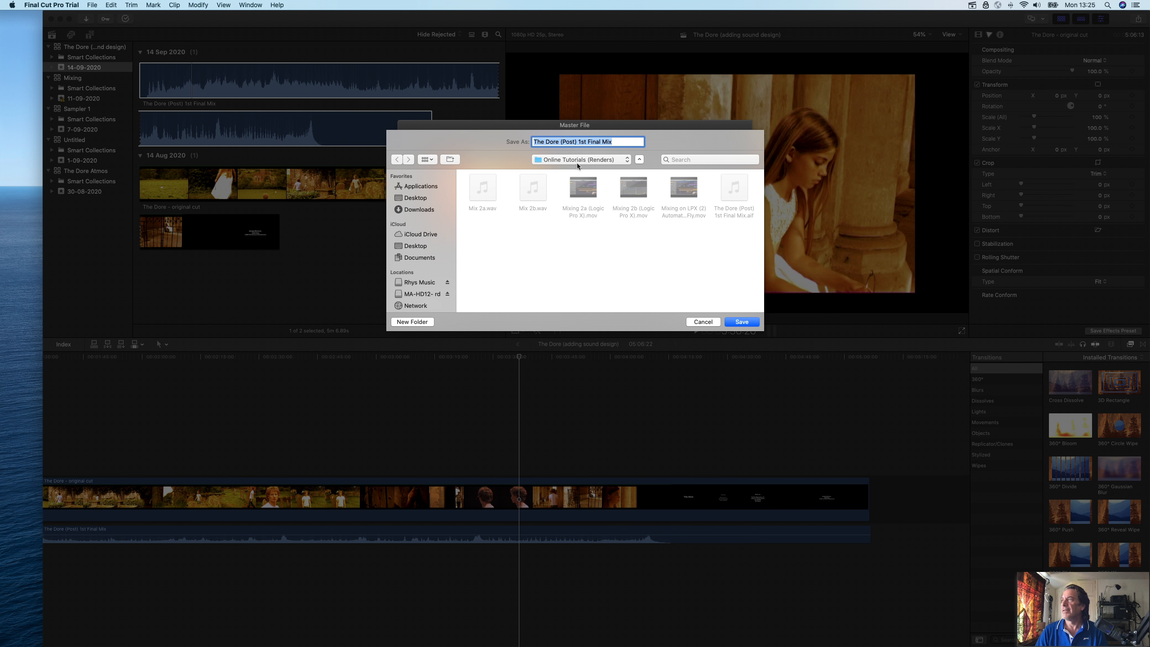
pyautogui.click(742, 321)
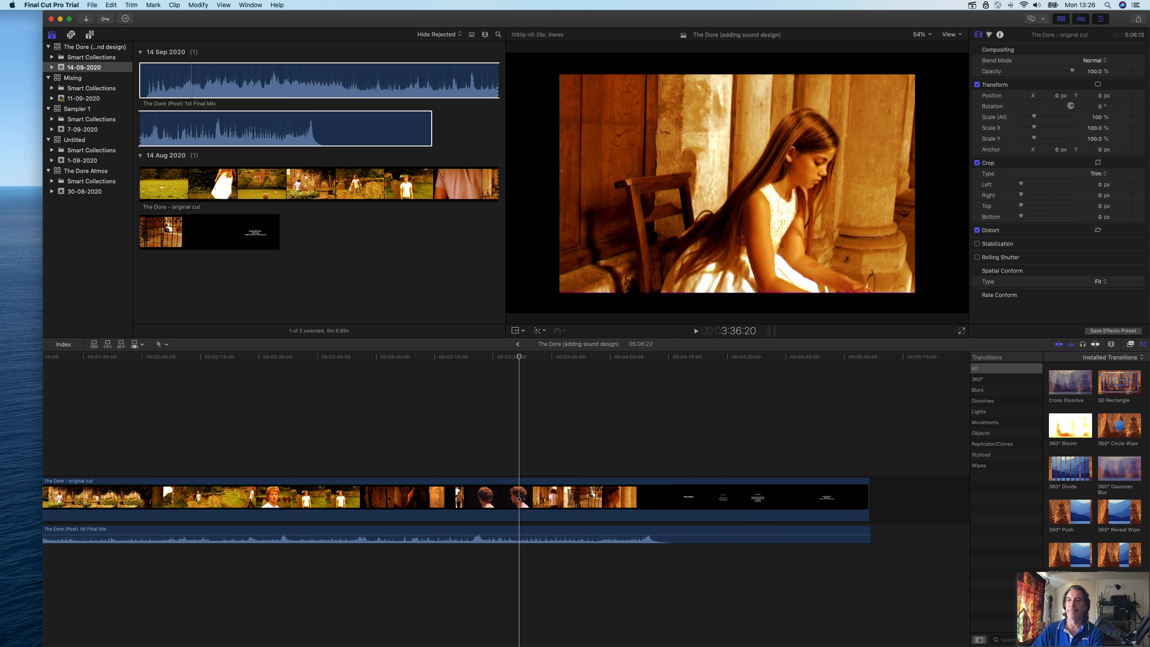
# Play the exported "The Dore (Post) 1st Final Mix.mov" in QuickTime Player from the start and past its middle, closing the player and Finder window.
pyautogui.press('super+Tab')
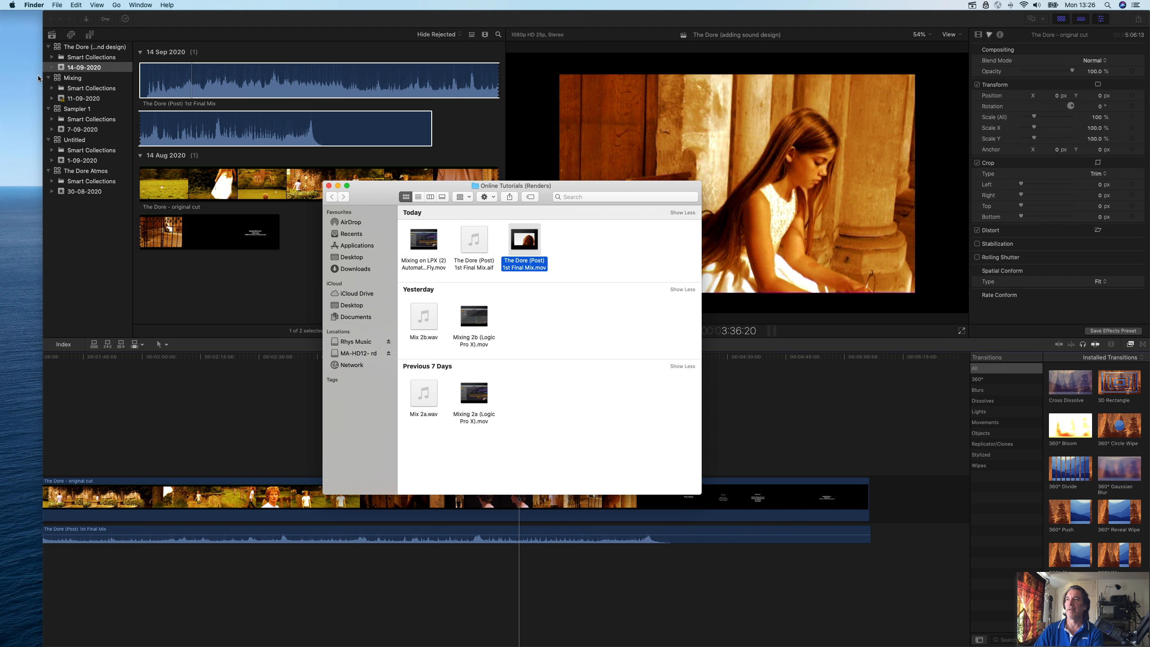
pyautogui.doubleClick(528, 266)
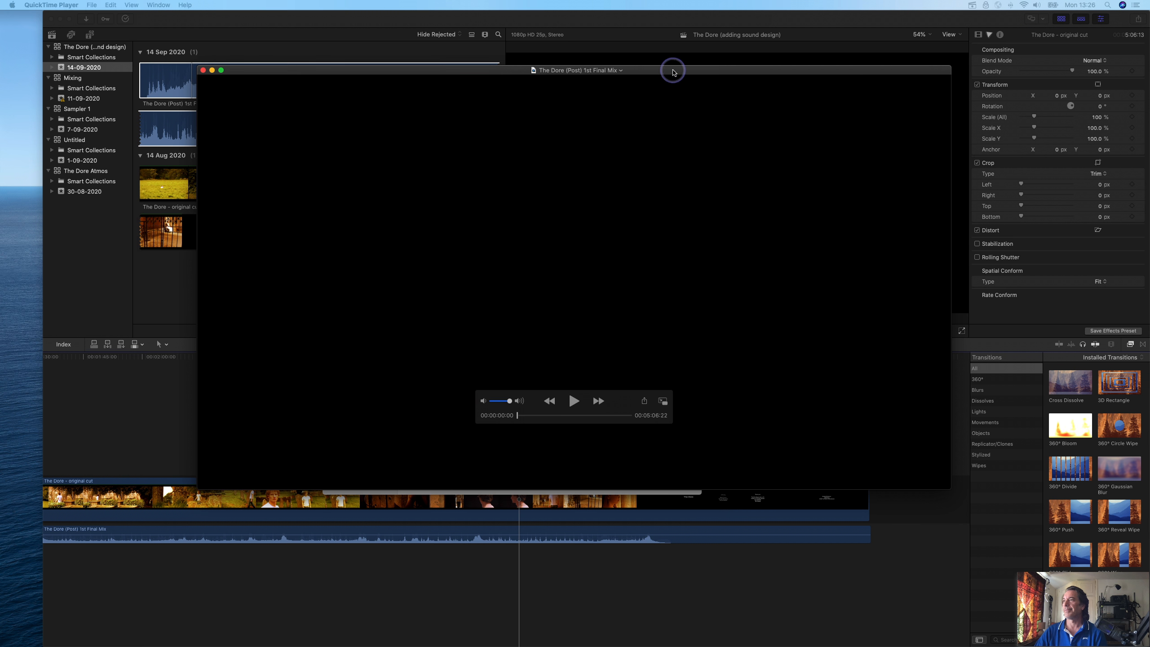
pyautogui.click(573, 400)
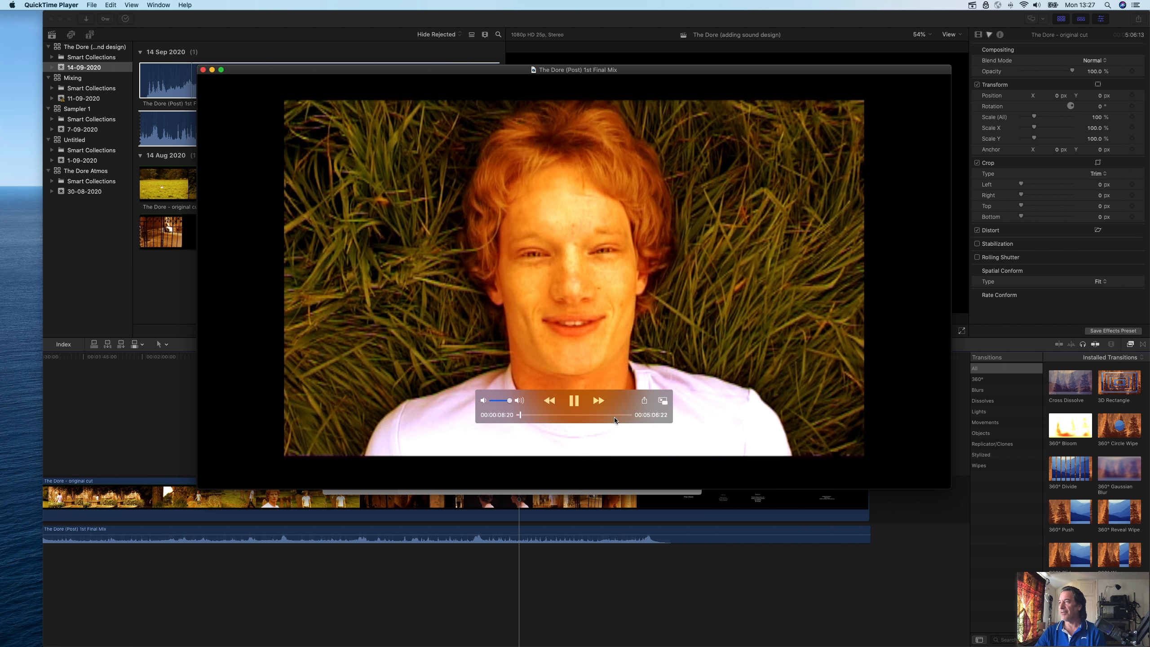
pyautogui.click(615, 415)
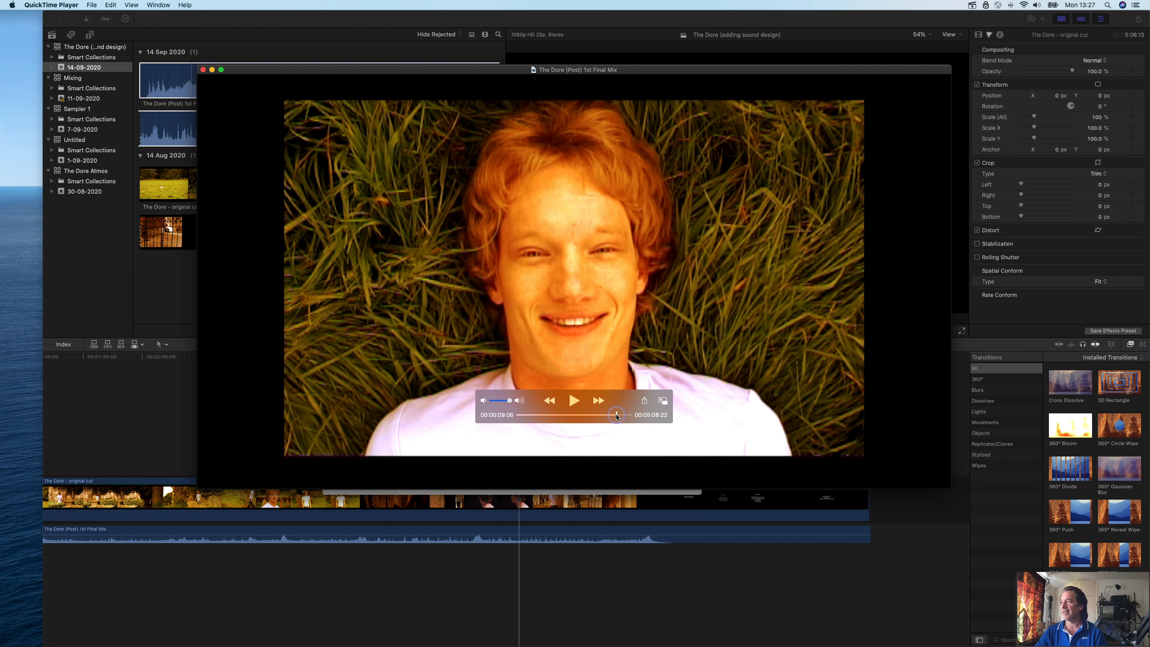
pyautogui.click(587, 415)
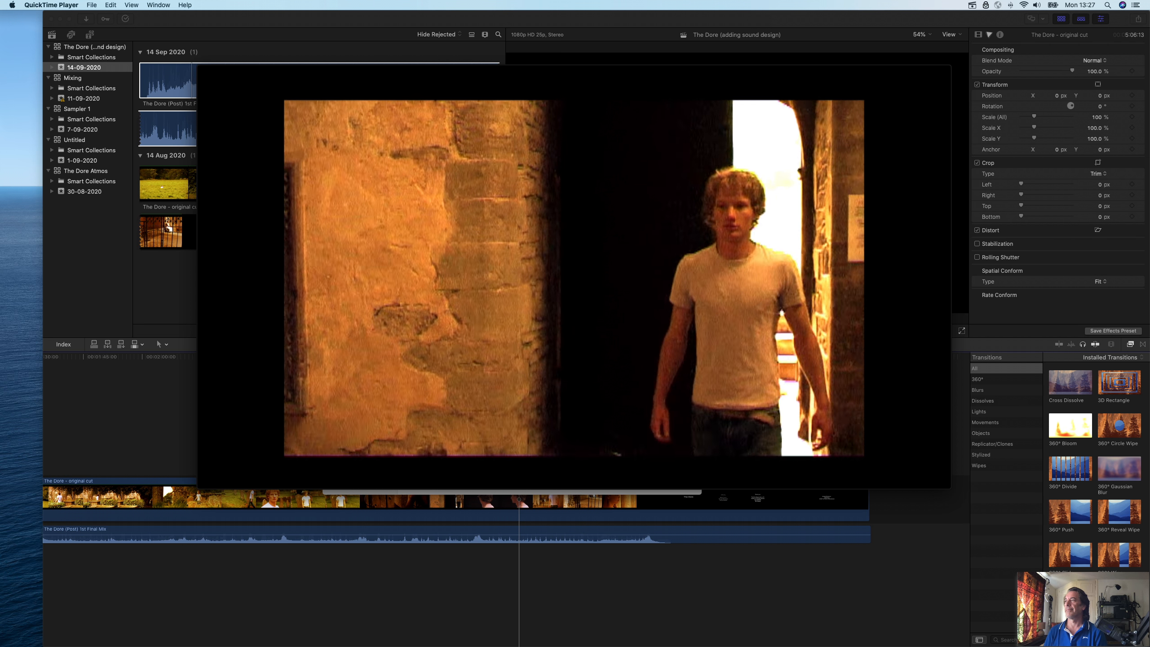
pyautogui.press('super+q')
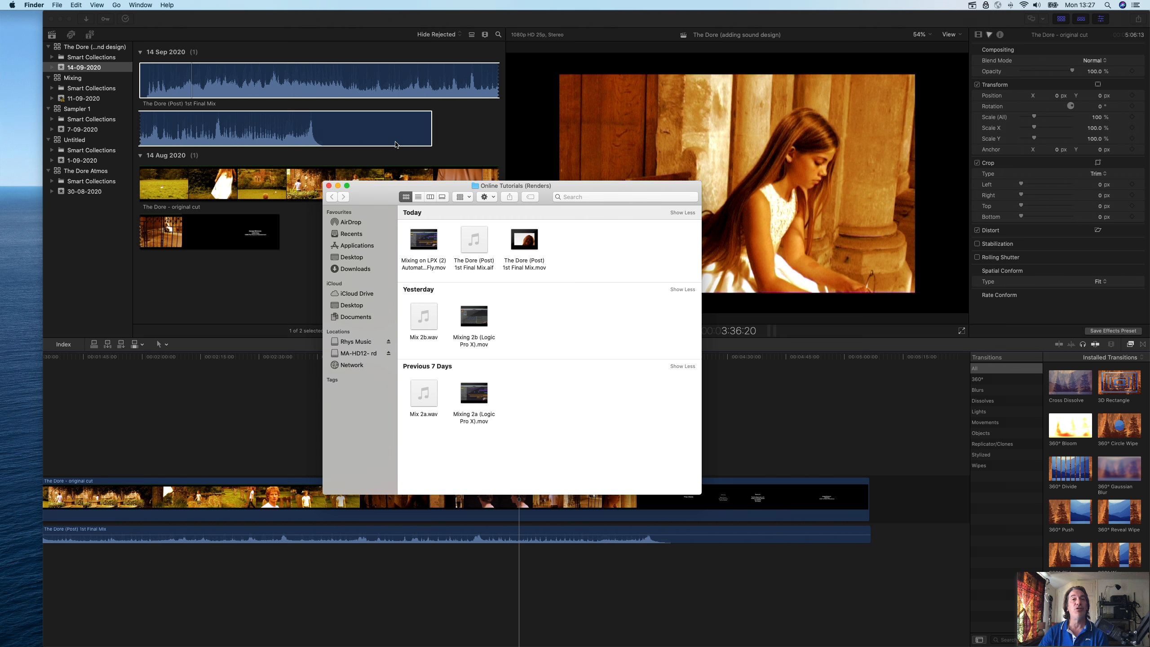
pyautogui.moveTo(552, 189); pyautogui.dragTo(551, 182)
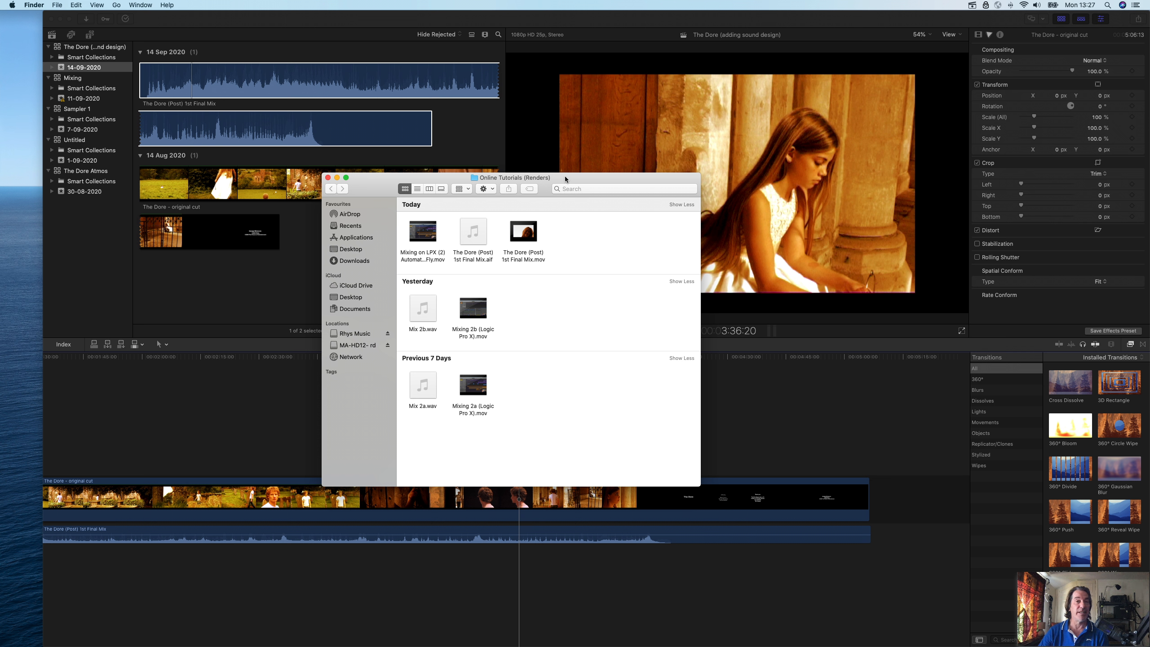
pyautogui.click(328, 177)
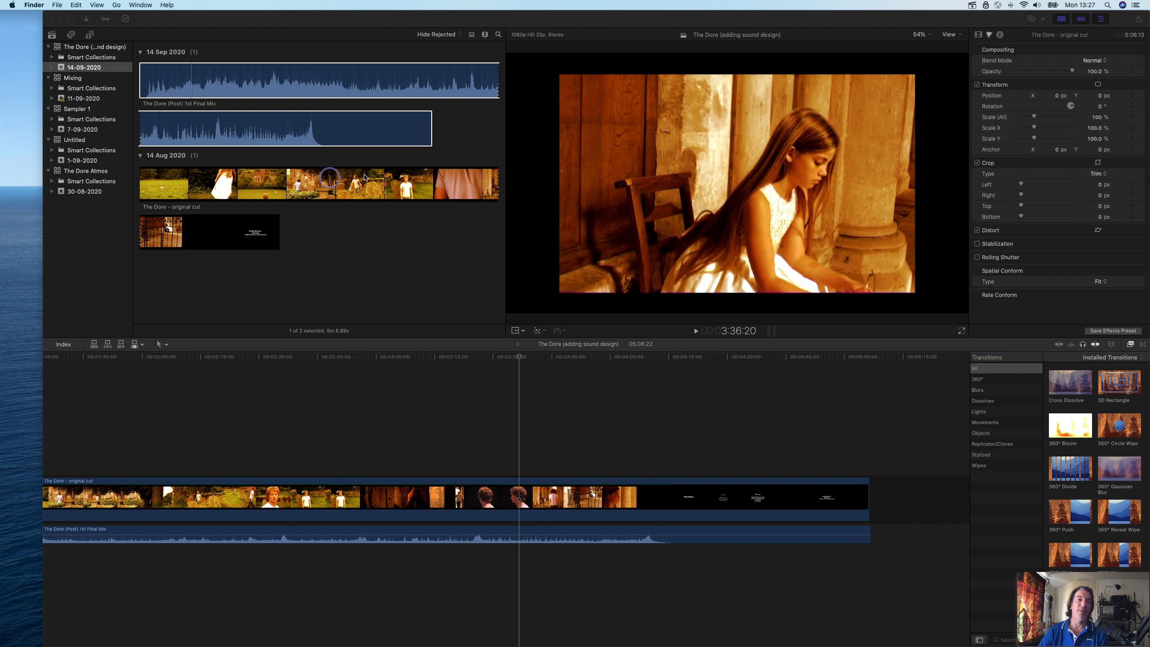
pyautogui.click(973, 5)
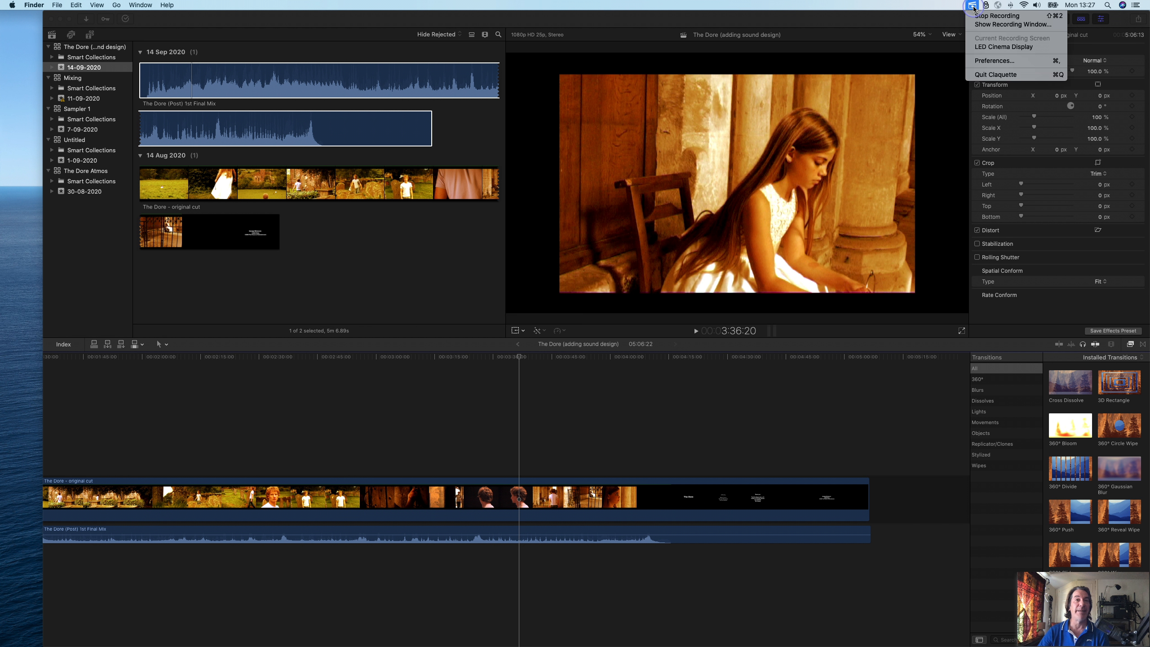